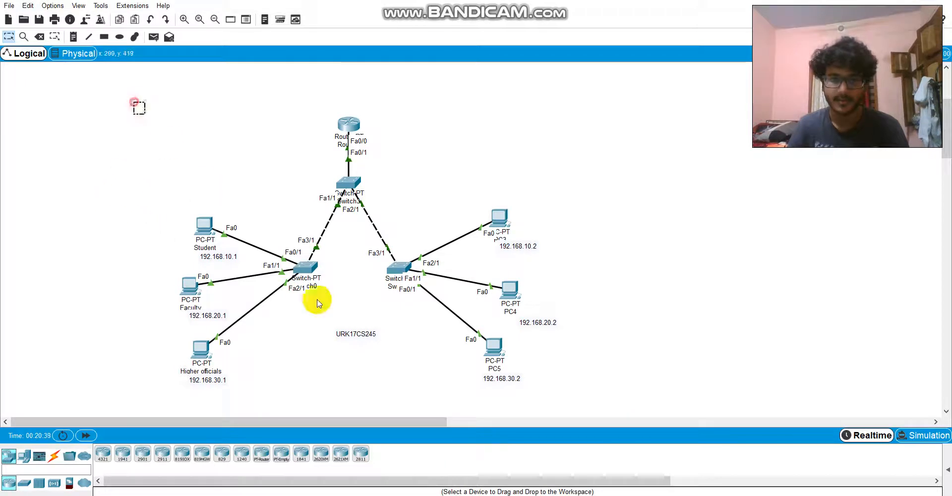
Step: Switch to the other Packet Tracer window, which holds the two-switch topology without a router
{"action": "left_click", "coordinate": [597, 495]}
{"action": "left_click", "coordinate": [507, 478]}
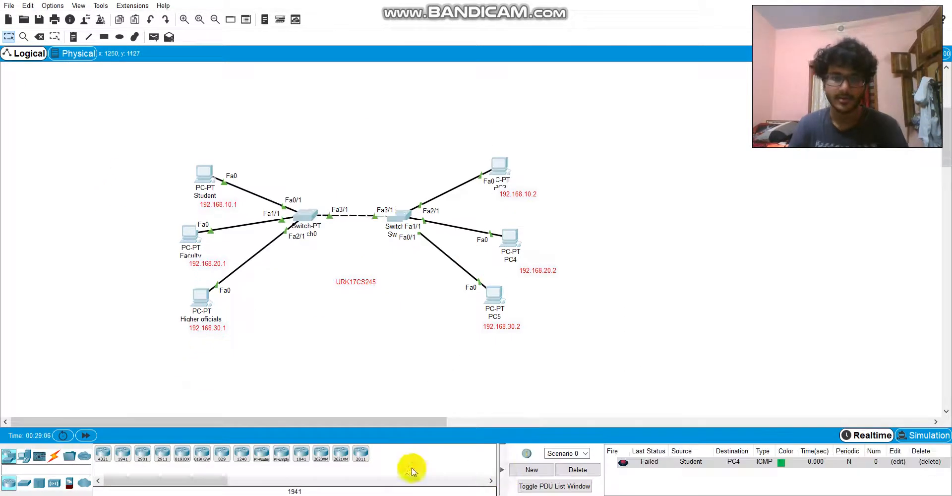
{"action": "left_click_drag", "start_coordinate": [124, 130], "coordinate": [261, 361]}
{"action": "left_click", "coordinate": [285, 350]}
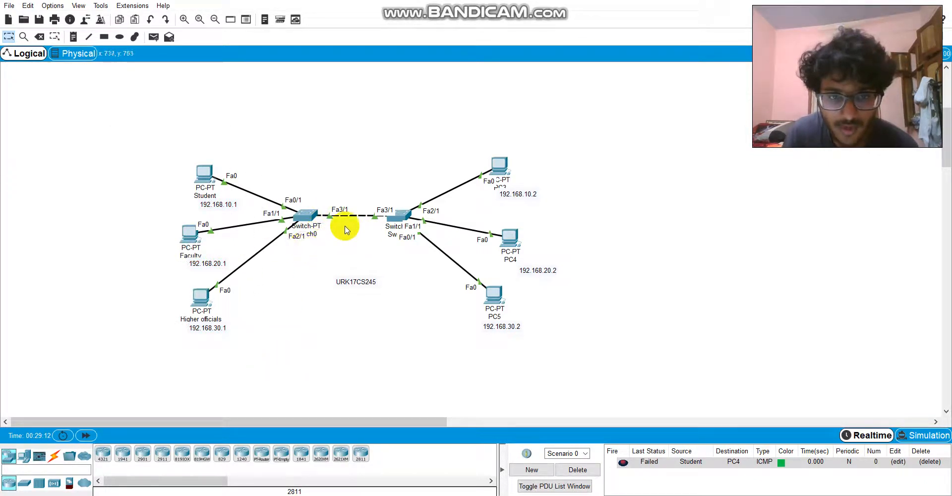
{"action": "left_click_drag", "start_coordinate": [177, 137], "coordinate": [308, 353]}
{"action": "left_click", "coordinate": [307, 354]}
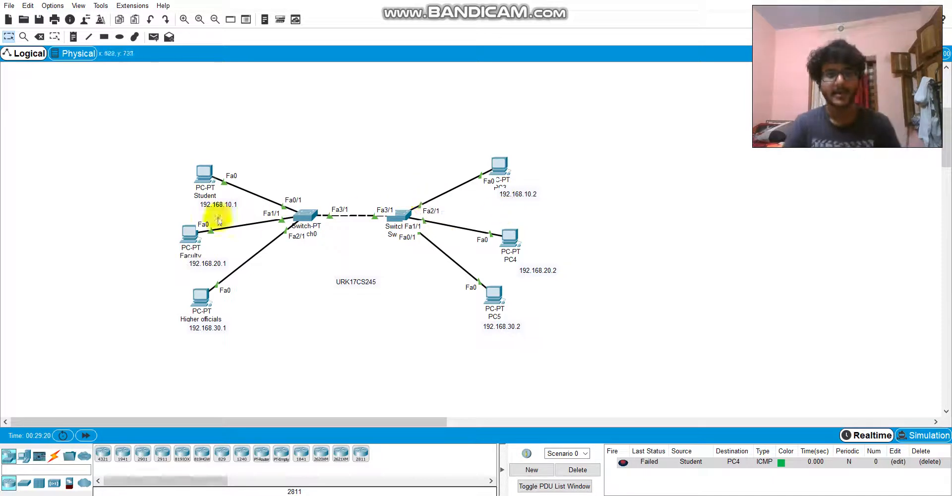
{"action": "left_click", "coordinate": [336, 149]}
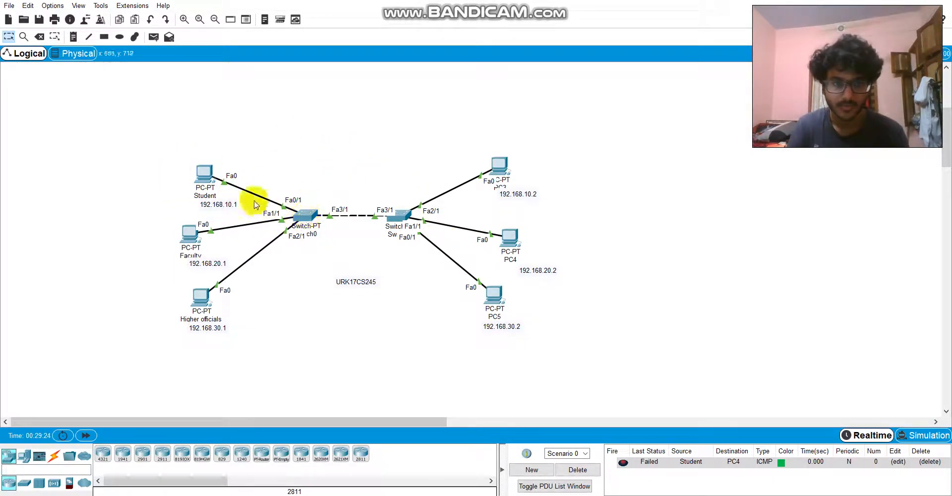
{"action": "left_click_drag", "start_coordinate": [636, 168], "coordinate": [171, 216]}
{"action": "left_click_drag", "start_coordinate": [118, 233], "coordinate": [623, 266]}
{"action": "left_click_drag", "start_coordinate": [139, 296], "coordinate": [581, 332]}
{"action": "left_click", "coordinate": [580, 330]}
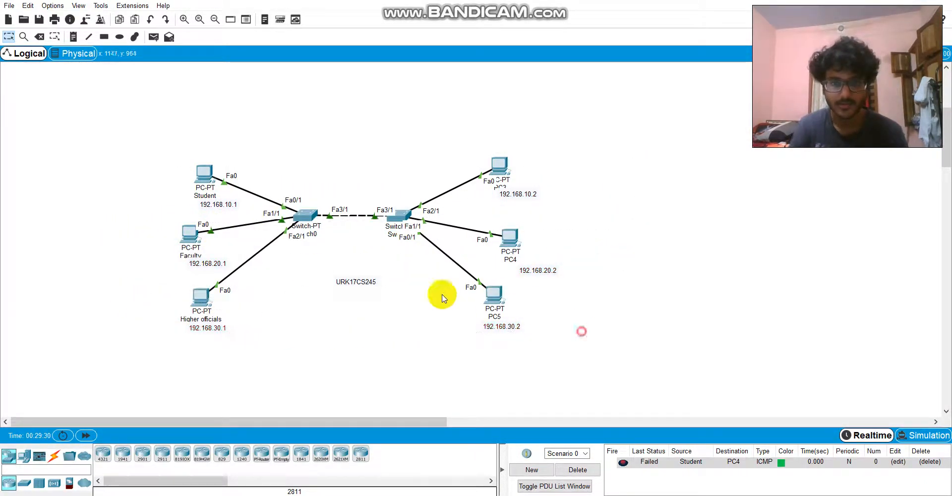
Step: Open Switch0's command line and exit interface and global configuration back to privileged mode
{"action": "left_click", "coordinate": [305, 218]}
{"action": "left_click", "coordinate": [471, 254]}
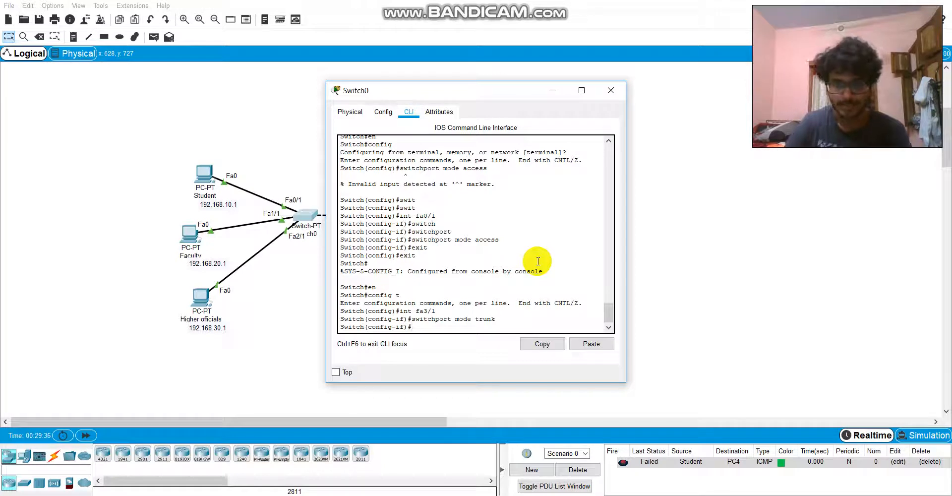
{"action": "type", "text": "it"}
{"action": "key", "text": "Return"}
{"action": "type", "text": "exit"}
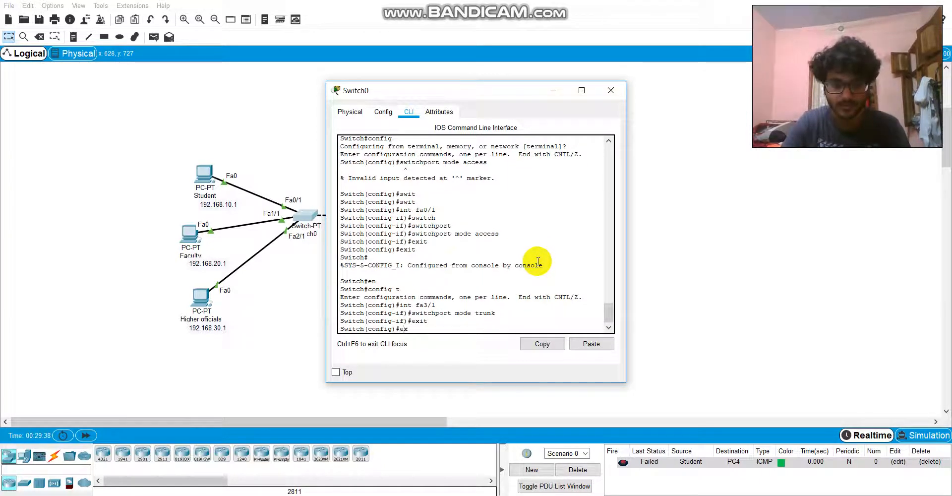
{"action": "key", "text": "Return"}
Step: Enter global configuration from the terminal on Switch0, create VLAN 10, and close the device window
{"action": "type", "text": "en"}
{"action": "key", "text": "Return"}
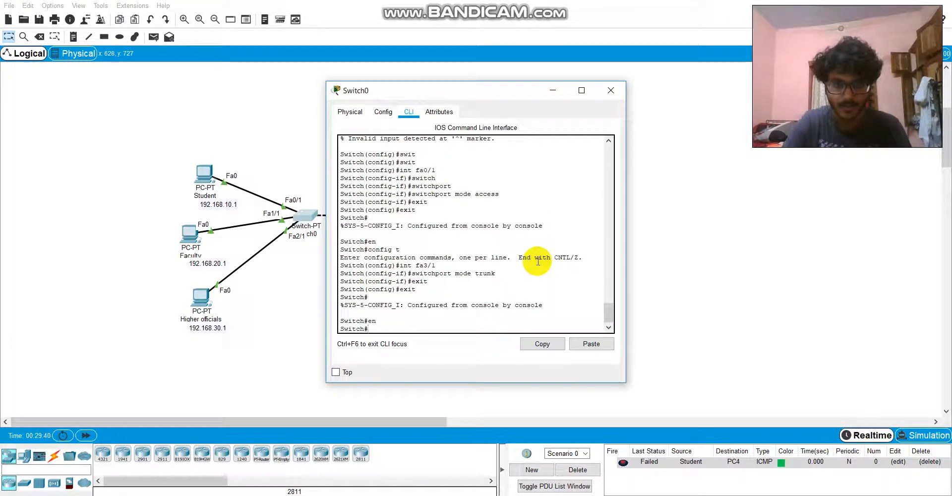
{"action": "type", "text": "config"}
{"action": "key", "text": "Return"}
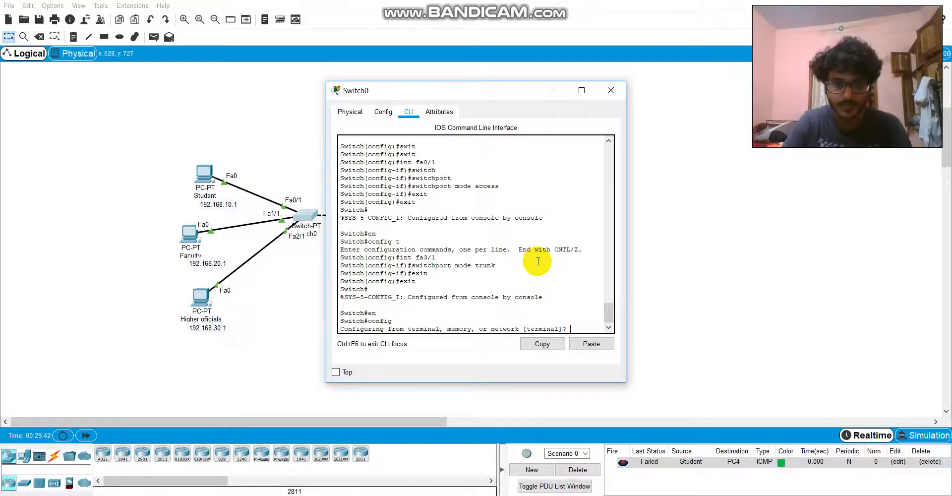
{"action": "key", "text": "Return"}
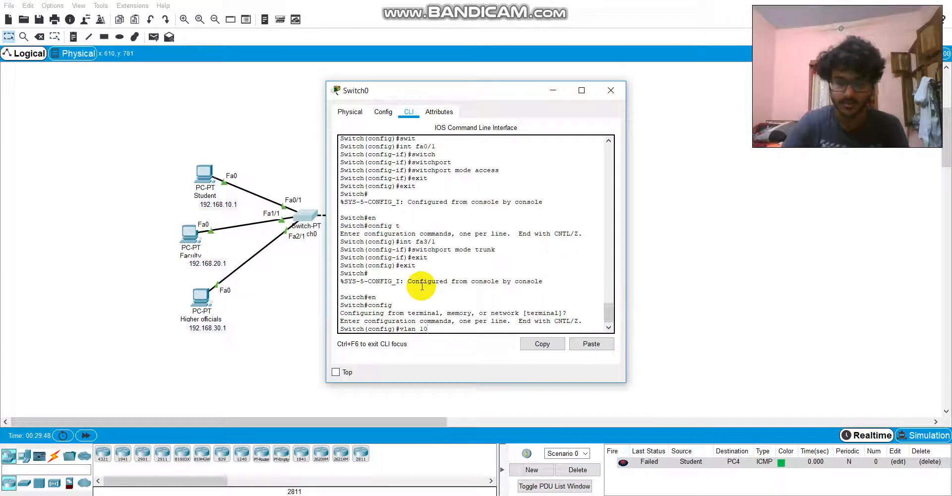
{"action": "key", "text": "Return"}
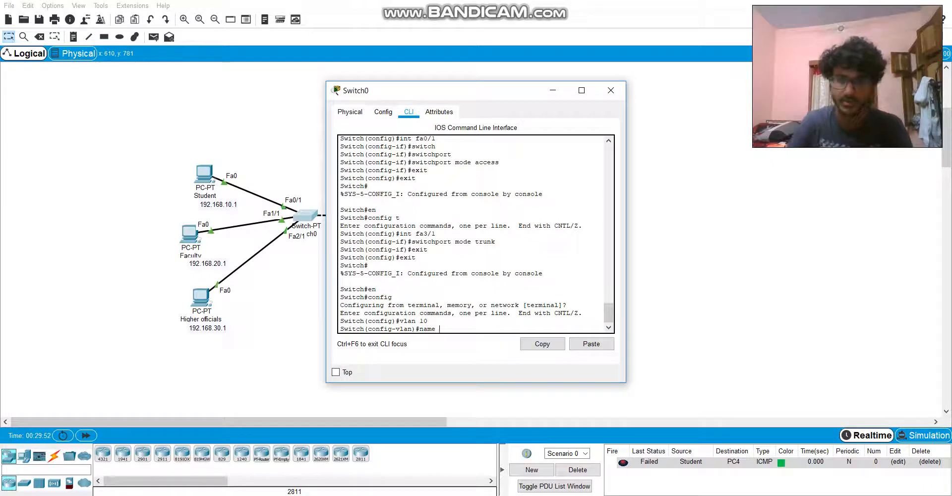
{"action": "left_click", "coordinate": [610, 90]}
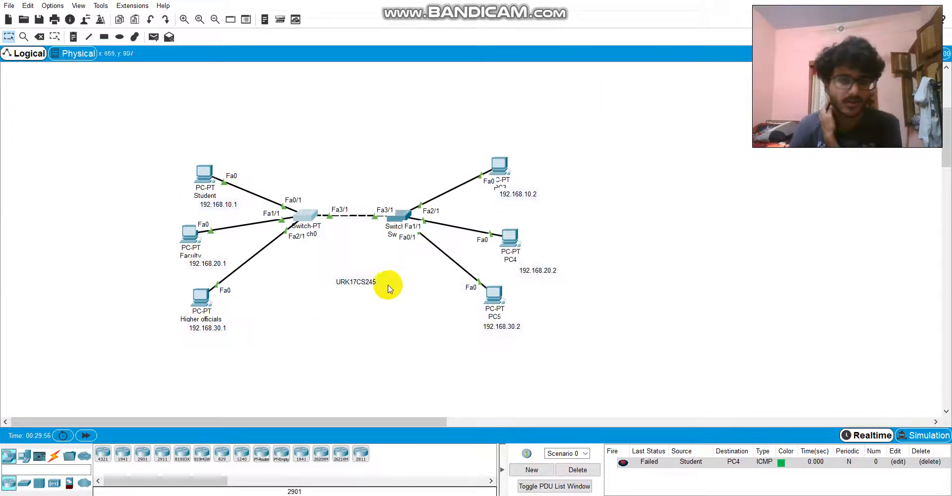
{"action": "left_click_drag", "start_coordinate": [521, 118], "coordinate": [423, 406]}
{"action": "left_click", "coordinate": [417, 385]}
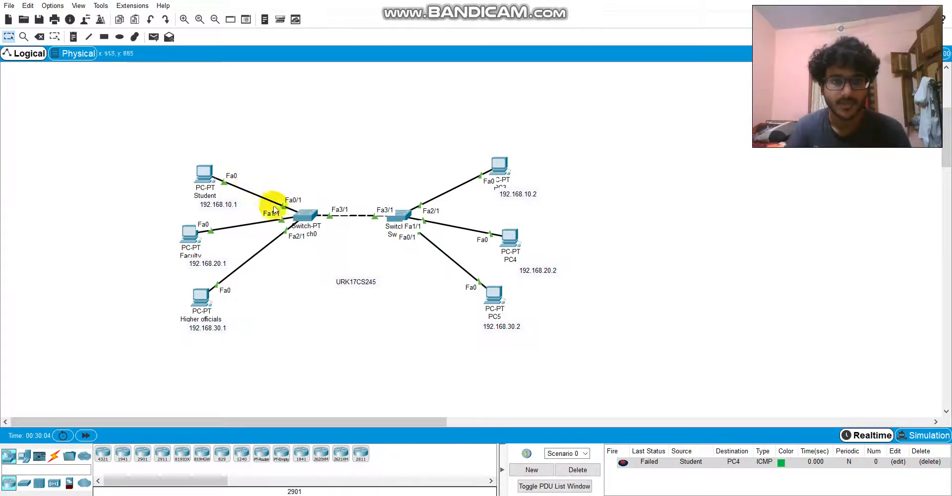
{"action": "left_click", "coordinate": [308, 216]}
{"action": "left_click_drag", "start_coordinate": [321, 237], "coordinate": [275, 182]}
Step: Name VLAN 10 "exit" in Switch0's command line and return to privileged mode
{"action": "left_click", "coordinate": [310, 216]}
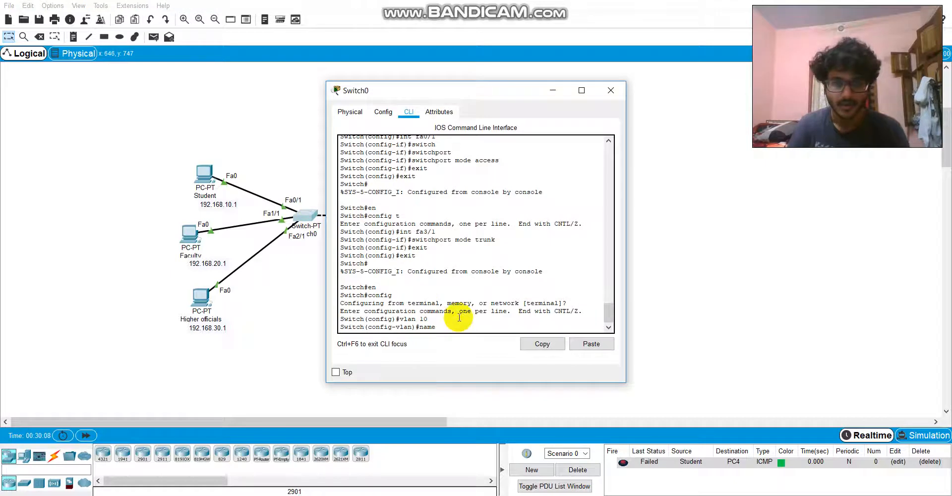
{"action": "type", "text": "xit"}
{"action": "key", "text": "Return"}
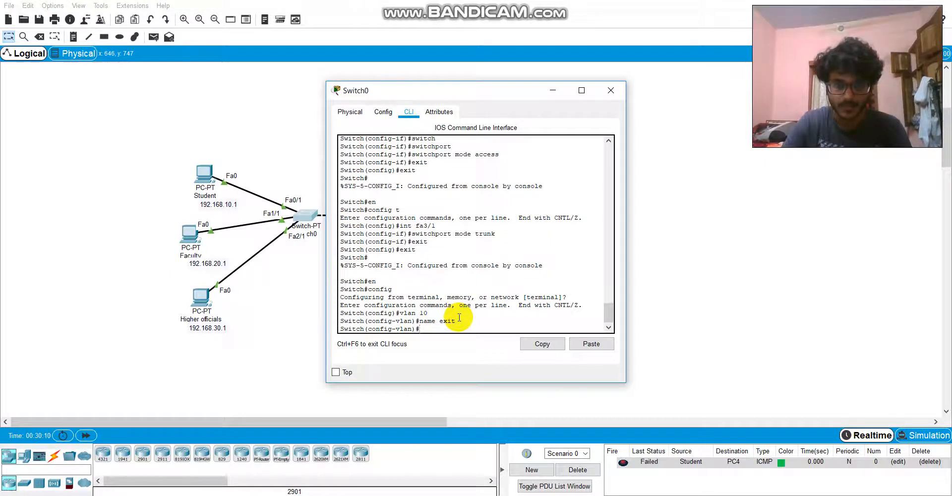
{"action": "type", "text": "exit"}
{"action": "key", "text": "Return"}
{"action": "type", "text": "exit"}
{"action": "key", "text": "Return"}
Step: Try to enter configuration mode again on Switch0 and close its window
{"action": "type", "text": "en"}
{"action": "key", "text": "Return"}
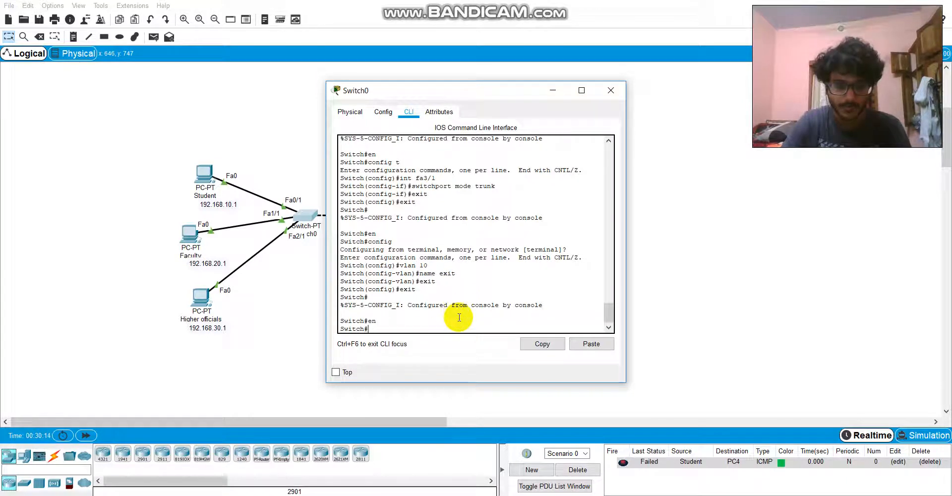
{"action": "type", "text": "congif"}
{"action": "key", "text": "Return"}
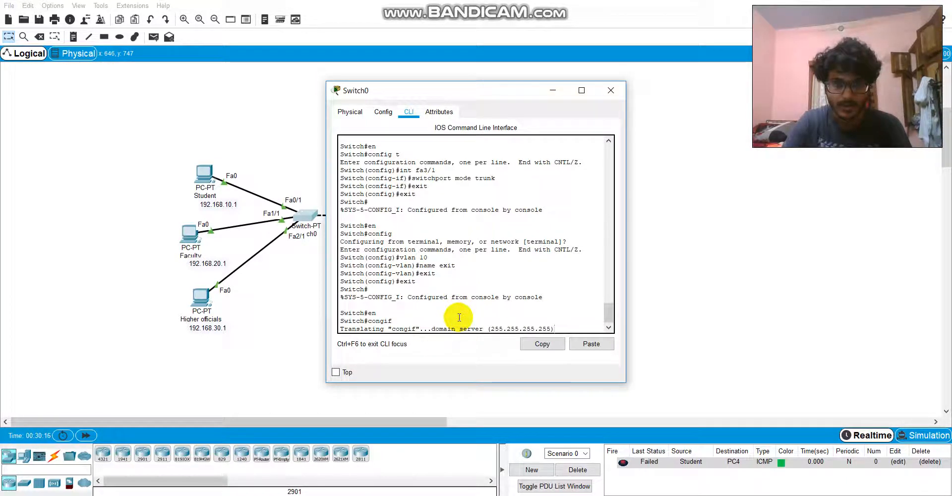
{"action": "left_click", "coordinate": [610, 91]}
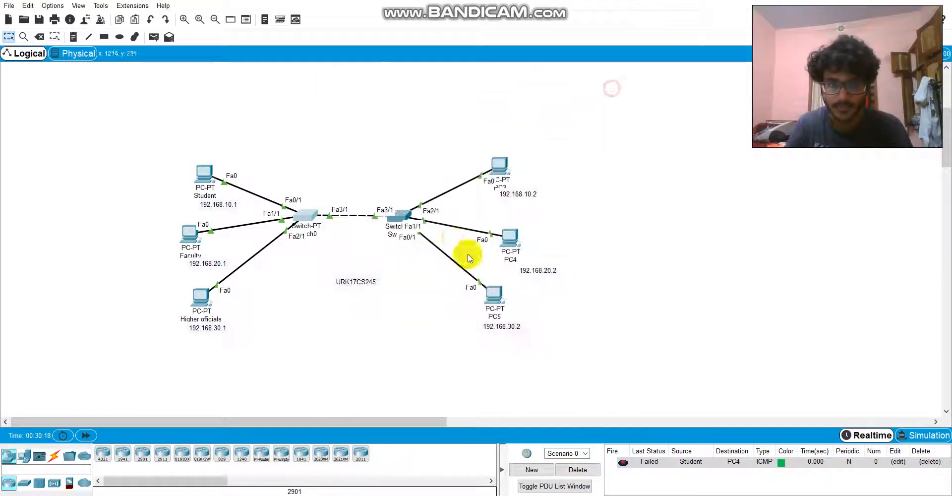
Step: Open Switch1's command line, enable privileged mode and enter global configuration from the terminal
{"action": "left_click", "coordinate": [404, 218]}
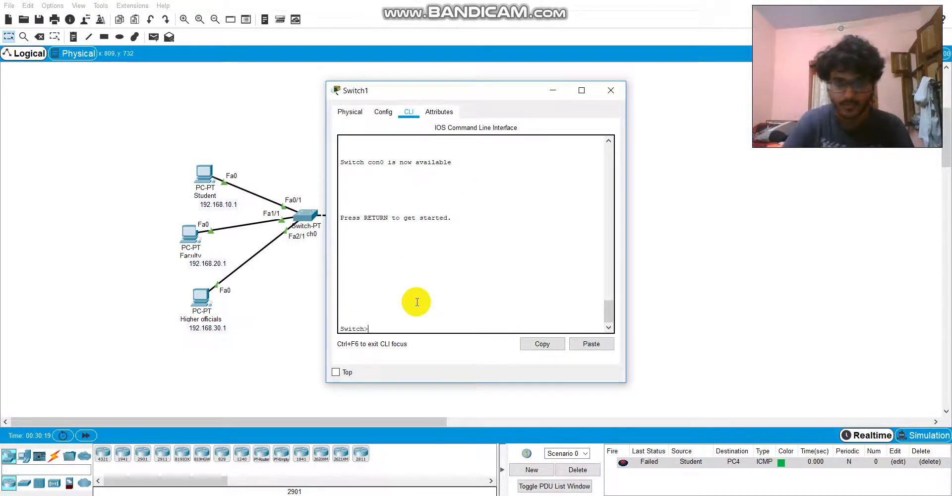
{"action": "type", "text": "en"}
{"action": "key", "text": "Return"}
{"action": "type", "text": "config"}
{"action": "key", "text": "Return"}
{"action": "key", "text": "Return"}
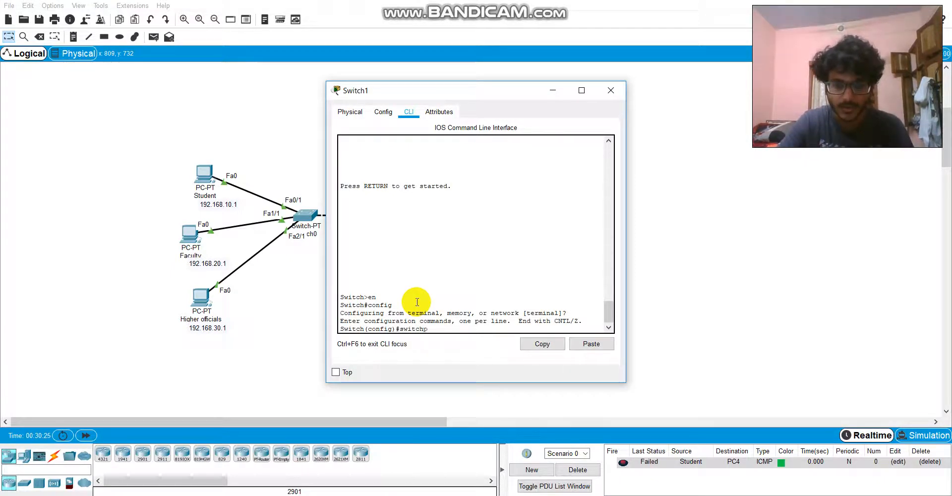
Step: Set interface fa0/1 on Switch1 to access mode with switchport mode access
{"action": "type", "text": "switchport mode access"}
{"action": "key", "text": "Return"}
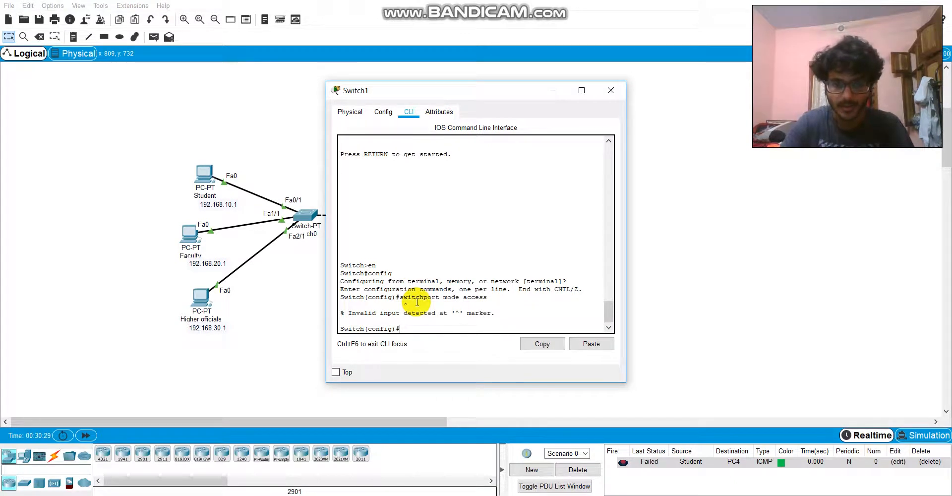
{"action": "left_click_drag", "start_coordinate": [484, 89], "coordinate": [681, 44]}
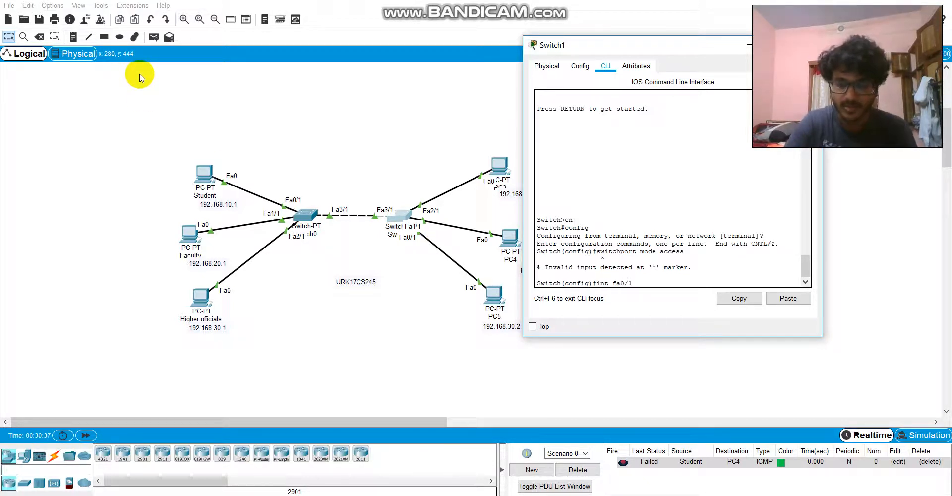
{"action": "key", "text": "Return"}
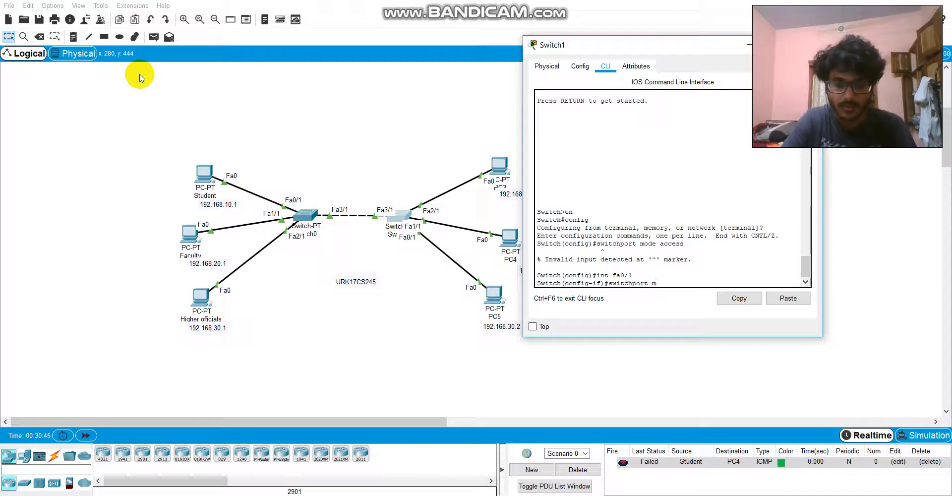
{"action": "key", "text": "Return"}
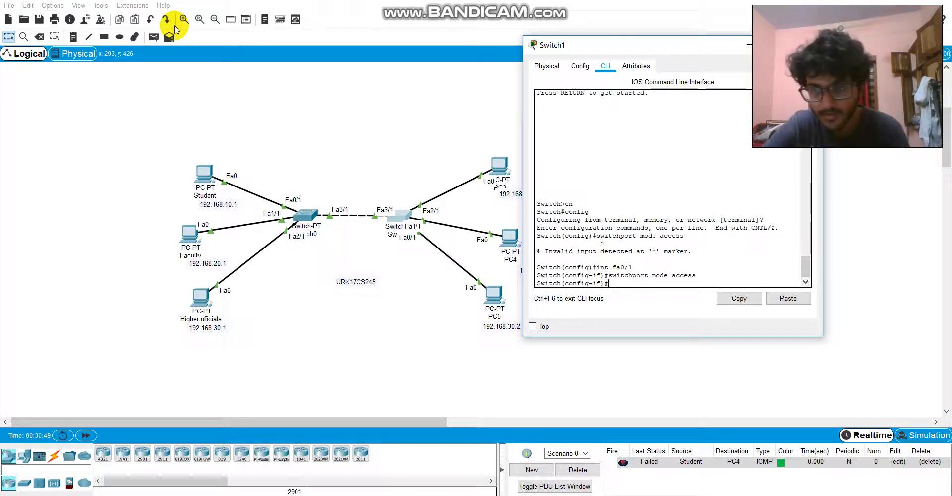
Step: Write the command "switch access vlan 10" for Switch1's fa0/1 interface and close the device window
{"action": "type", "text": "switch access vlan 10"}
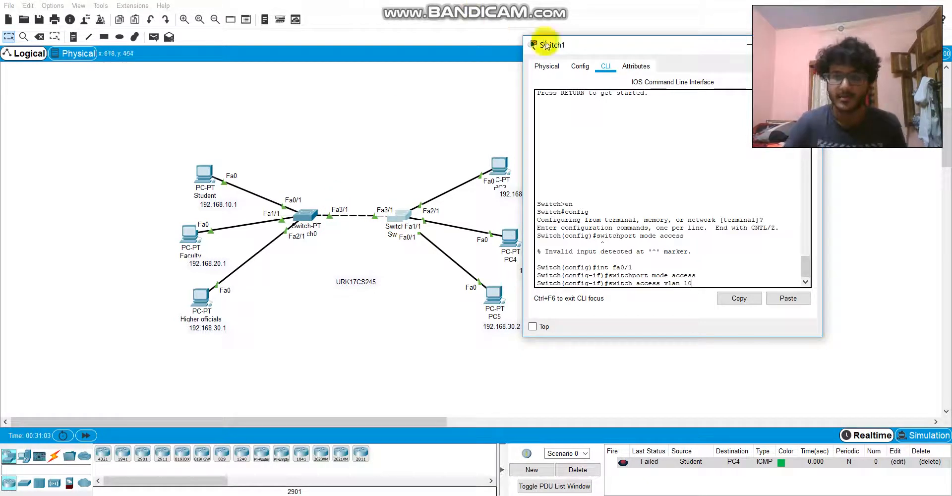
{"action": "left_click_drag", "start_coordinate": [597, 41], "coordinate": [543, 25]}
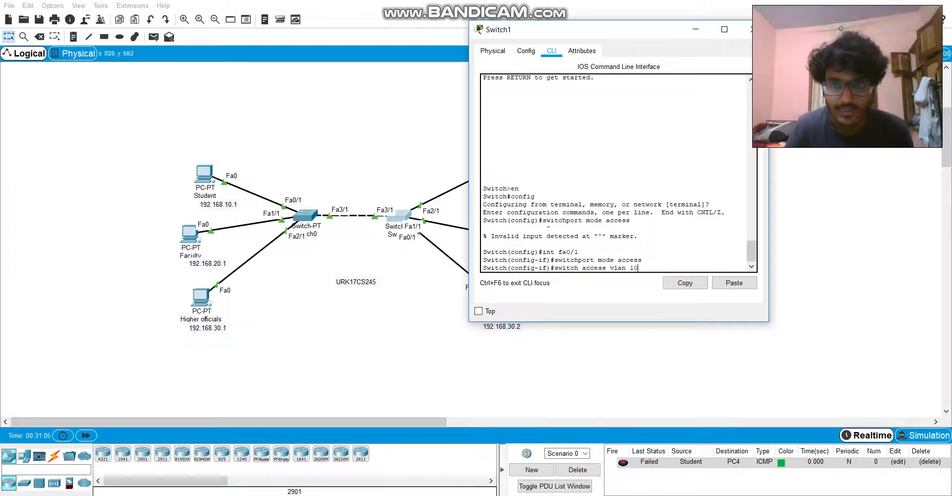
{"action": "left_click_drag", "start_coordinate": [638, 35], "coordinate": [559, 50]}
{"action": "left_click", "coordinate": [673, 46]}
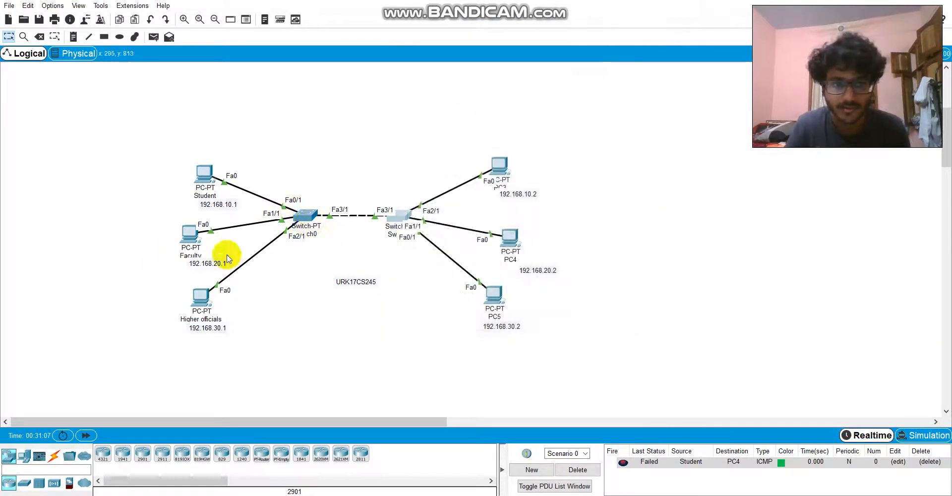
{"action": "left_click_drag", "start_coordinate": [440, 123], "coordinate": [583, 358]}
{"action": "left_click", "coordinate": [738, 346]}
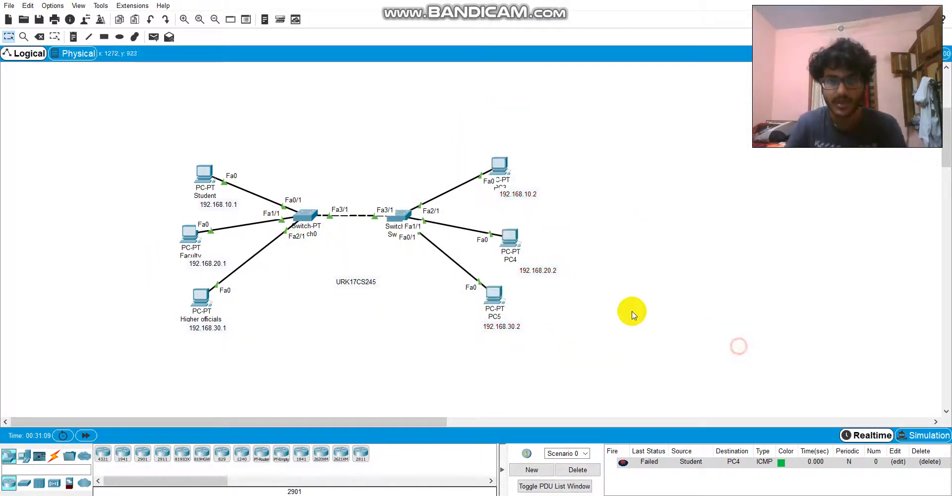
{"action": "left_click_drag", "start_coordinate": [300, 177], "coordinate": [435, 292]}
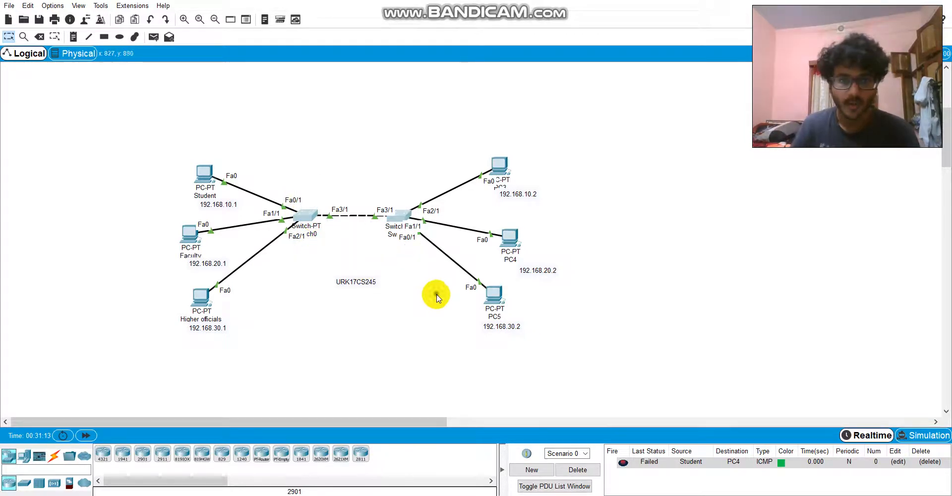
Step: Reopen Switch0's command line and enter global configuration mode from the terminal
{"action": "left_click", "coordinate": [299, 220]}
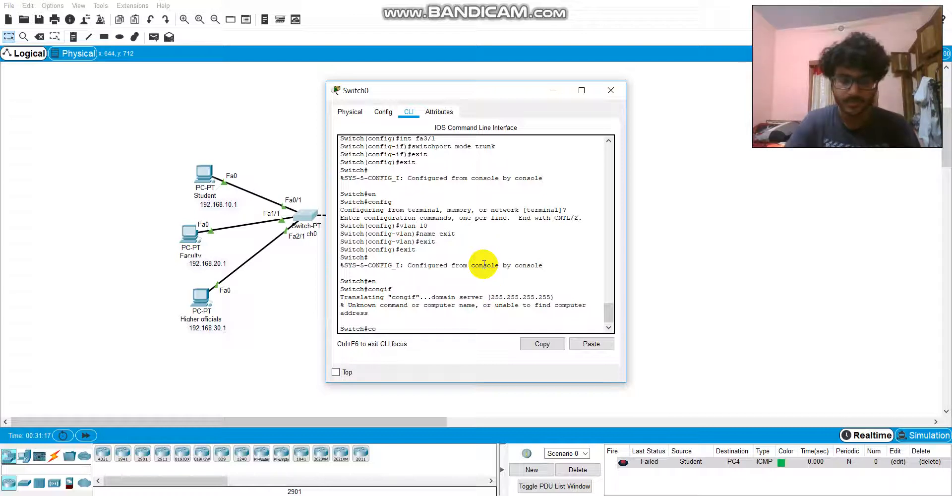
{"action": "type", "text": "config"}
{"action": "key", "text": "Return"}
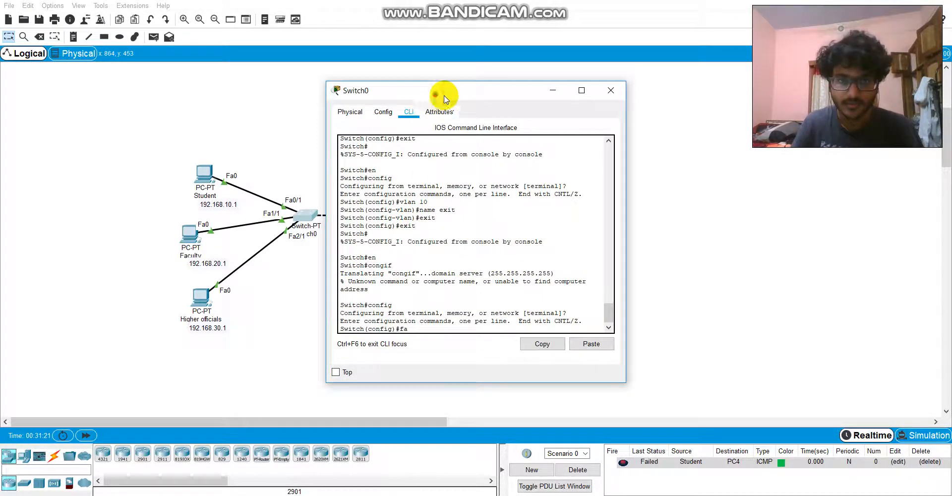
Step: Select interface fa3/1 on Switch0 and set it to trunk mode with switchport mode trunk
{"action": "left_click_drag", "start_coordinate": [433, 90], "coordinate": [542, 90]}
{"action": "type", "text": "fa3"}
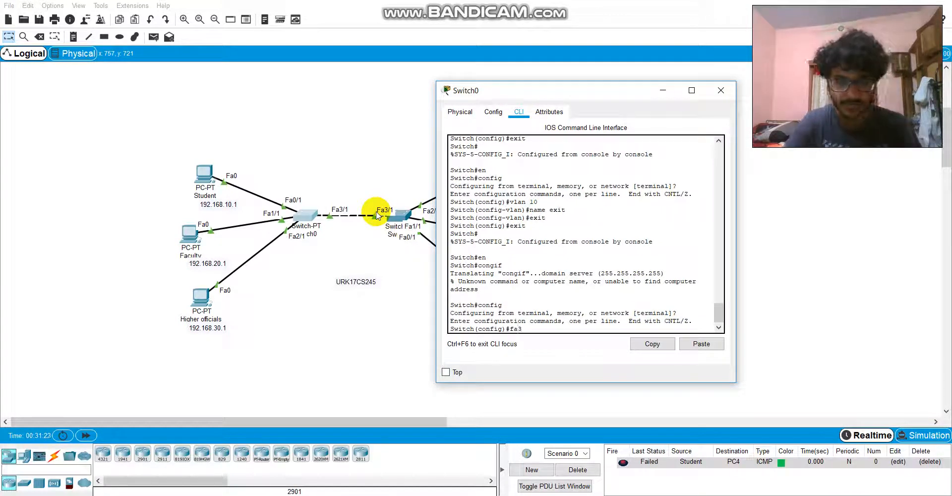
{"action": "key", "text": "BackSpace"}
{"action": "key", "text": "BackSpace"}
{"action": "key", "text": "BackSpace"}
{"action": "type", "text": "int fa3/1"}
{"action": "key", "text": "Return"}
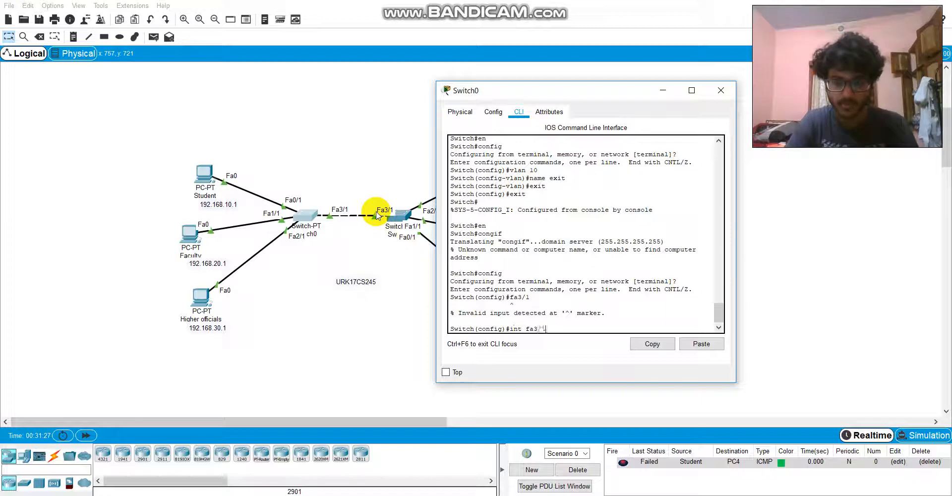
{"action": "type", "text": "int fa3/1"}
{"action": "key", "text": "Return"}
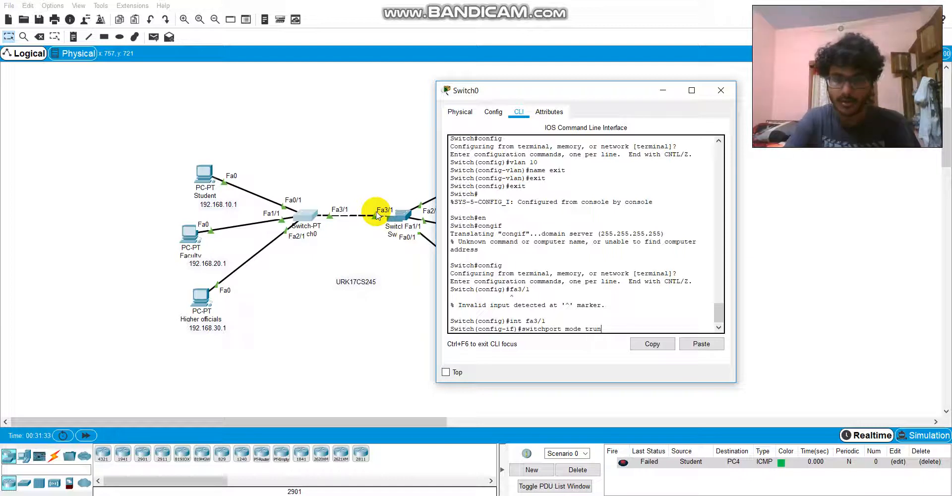
{"action": "type", "text": "k"}
{"action": "key", "text": "Return"}
Step: Write the command "switchport trunk allowed vlan 10,20,30" for Switch0's fa3/1 interface and close the device window
{"action": "type", "text": "s"}
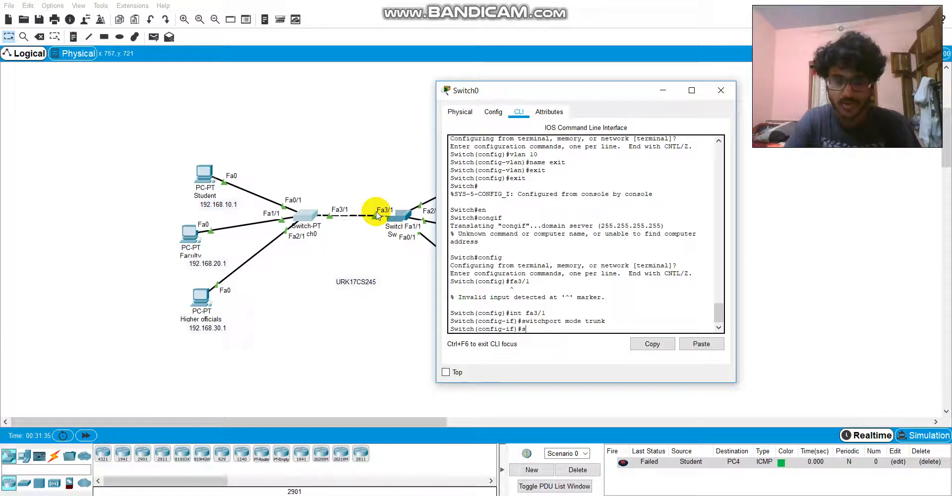
{"action": "type", "text": "witchport trun"}
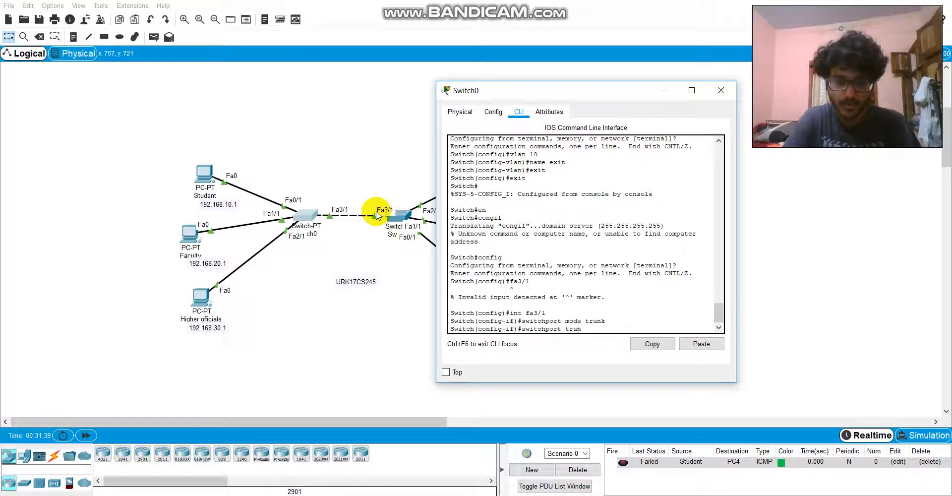
{"action": "type", "text": "k allowed vlan 10,20,30"}
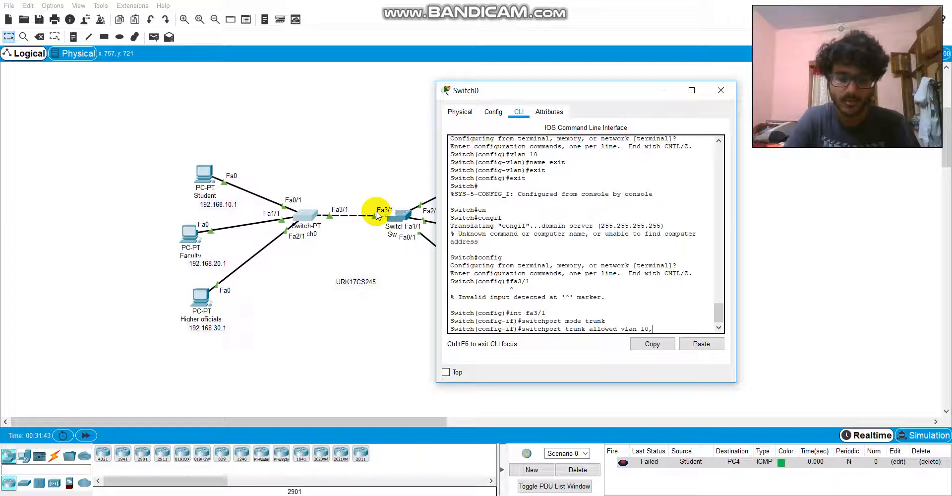
{"action": "left_click", "coordinate": [721, 90]}
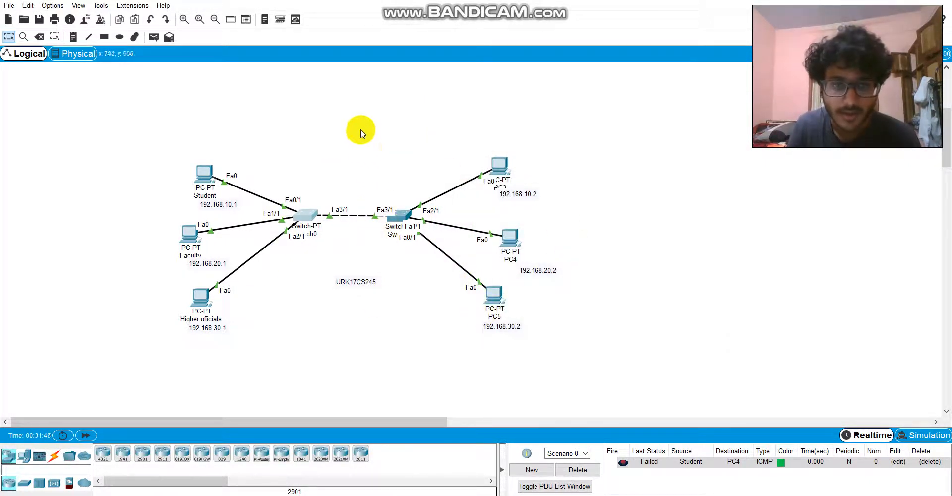
Step: Test connectivity by sending a simple PDU from the Student PC to PC3 and another from Student to PC4
{"action": "left_click_drag", "start_coordinate": [362, 129], "coordinate": [534, 237]}
{"action": "key", "text": "p"}
{"action": "left_click", "coordinate": [212, 180]}
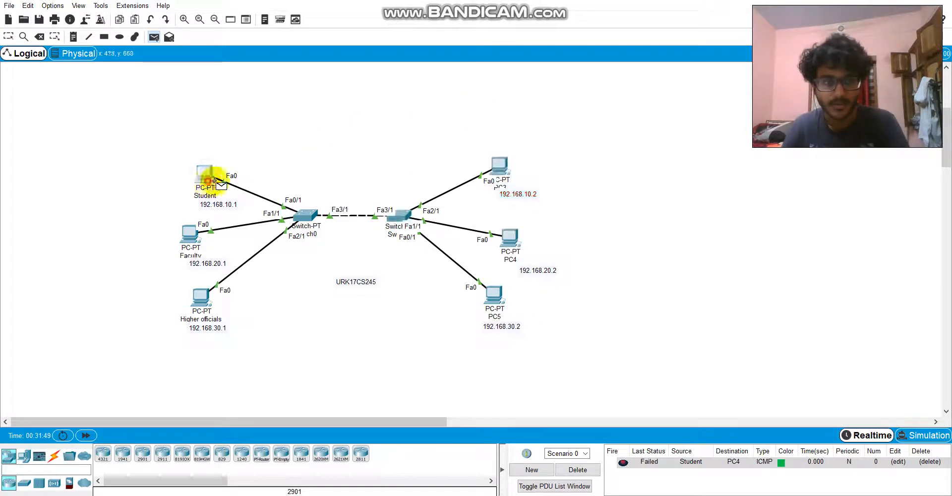
{"action": "left_click", "coordinate": [500, 167]}
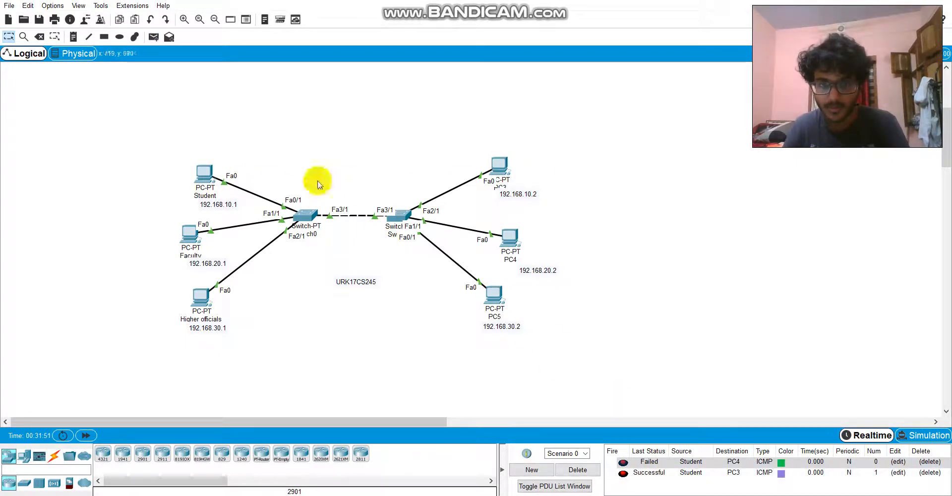
{"action": "key", "text": "p"}
{"action": "left_click", "coordinate": [209, 178]}
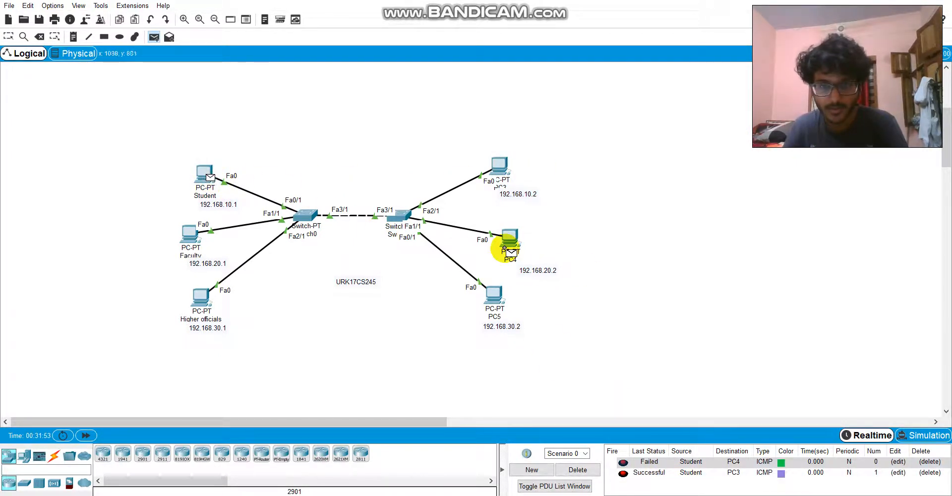
{"action": "left_click", "coordinate": [506, 240]}
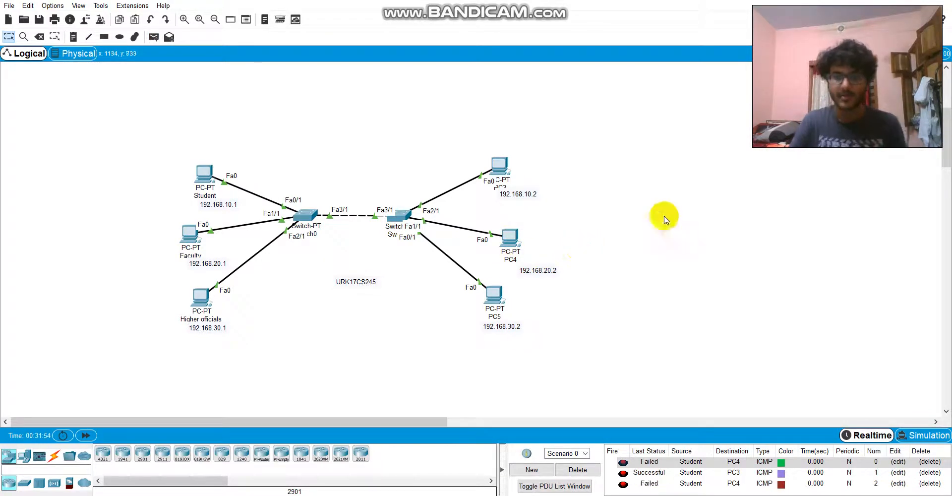
Step: Switch to the other Packet Tracer window with the router topology and examine its router, central switch and switch links
{"action": "mouse_move", "coordinate": [665, 446]}
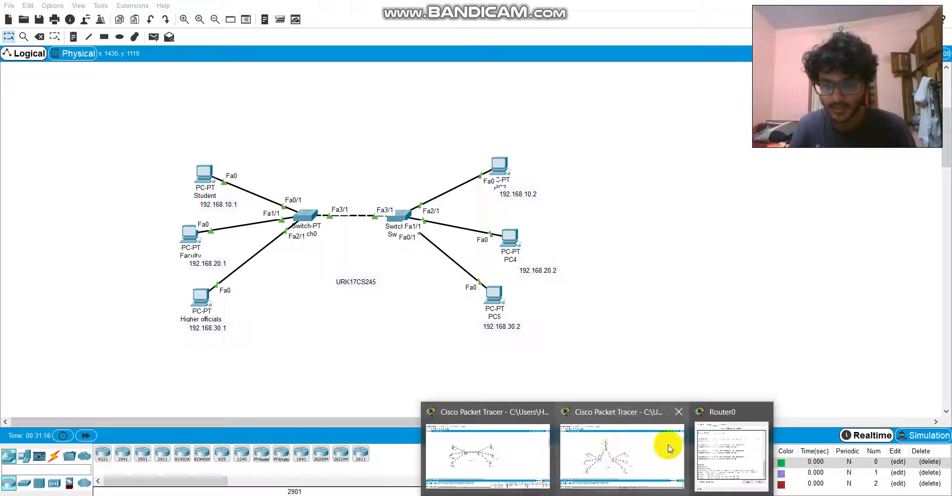
{"action": "left_click", "coordinate": [620, 442]}
{"action": "left_click_drag", "start_coordinate": [397, 189], "coordinate": [378, 204]}
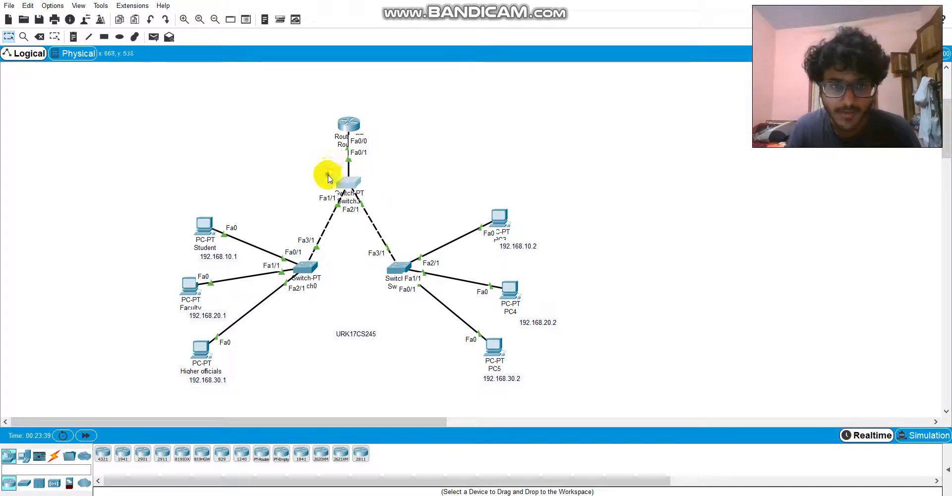
{"action": "left_click", "coordinate": [352, 220]}
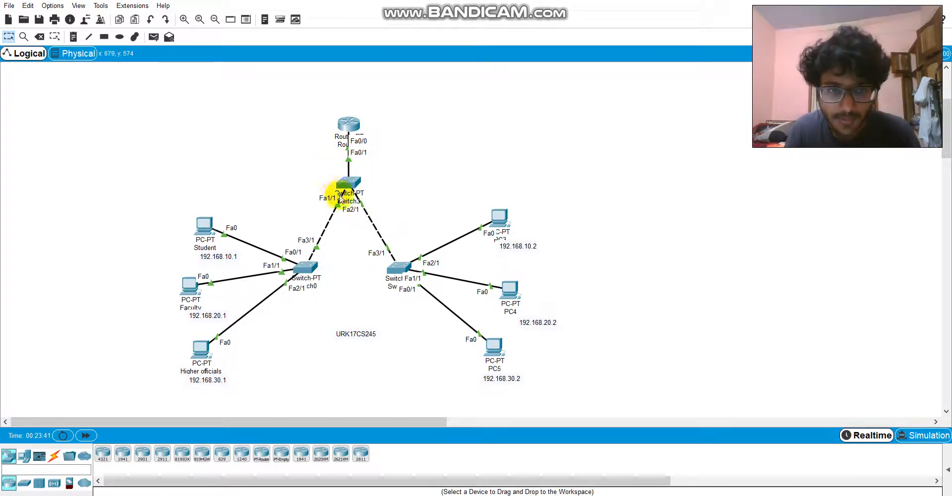
{"action": "left_click_drag", "start_coordinate": [301, 179], "coordinate": [421, 218]}
{"action": "left_click_drag", "start_coordinate": [328, 170], "coordinate": [421, 227]}
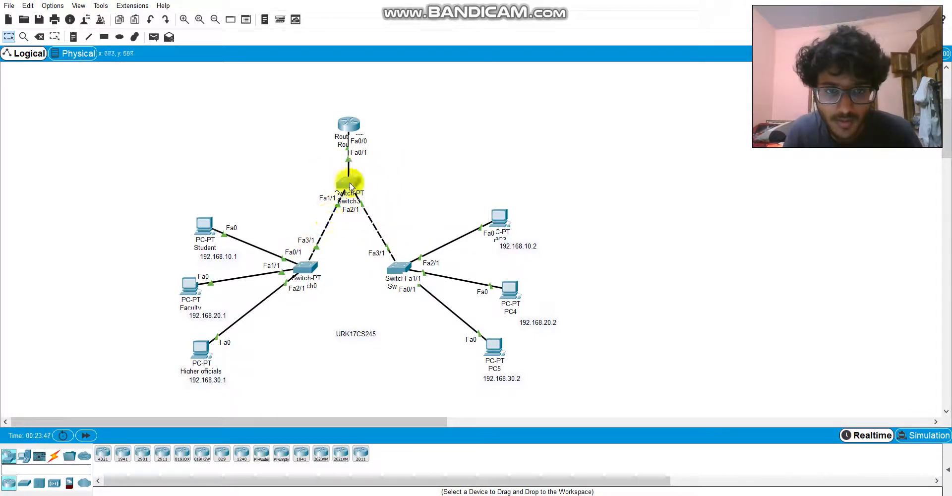
{"action": "left_click", "coordinate": [344, 126]}
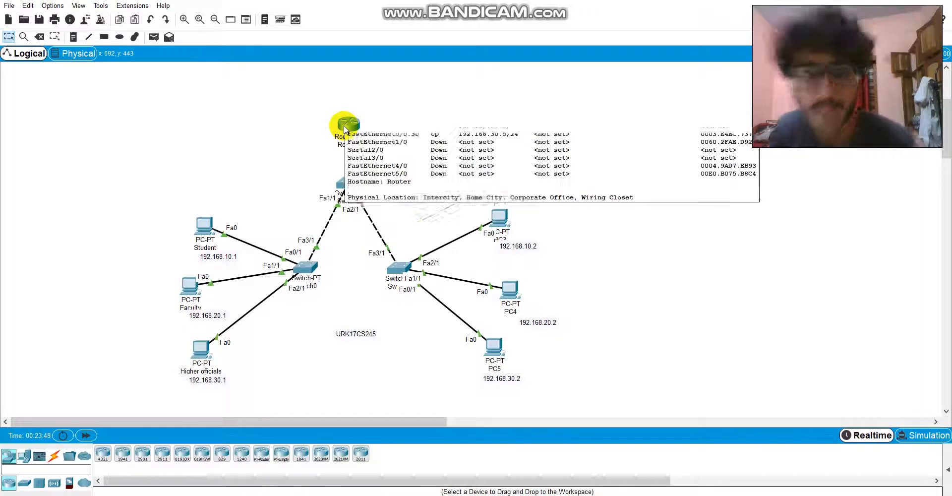
{"action": "left_click_drag", "start_coordinate": [166, 190], "coordinate": [387, 387]}
{"action": "left_click_drag", "start_coordinate": [441, 400], "coordinate": [594, 398]}
{"action": "left_click", "coordinate": [638, 312]}
Step: Open Router0's command line and exit subinterface and global configuration back to the privileged prompt
{"action": "left_click", "coordinate": [354, 126]}
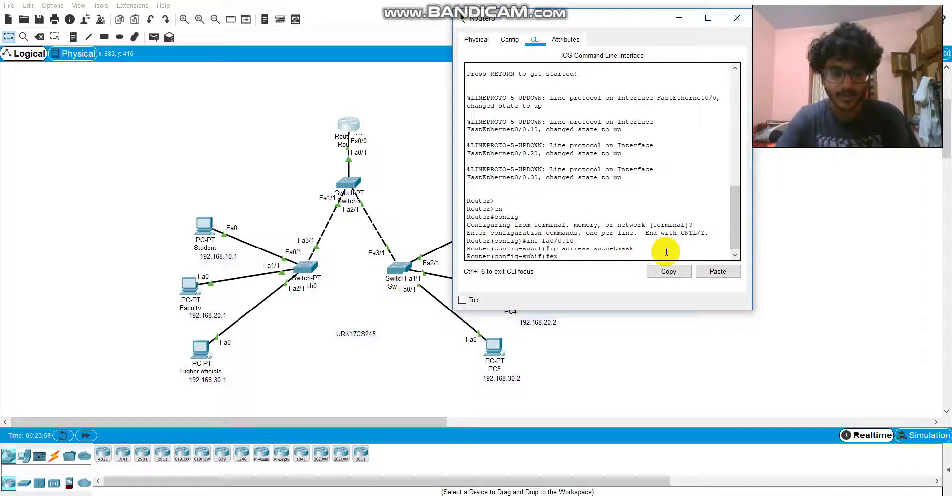
{"action": "type", "text": "it"}
{"action": "key", "text": "Return"}
{"action": "type", "text": "xit"}
{"action": "key", "text": "Return"}
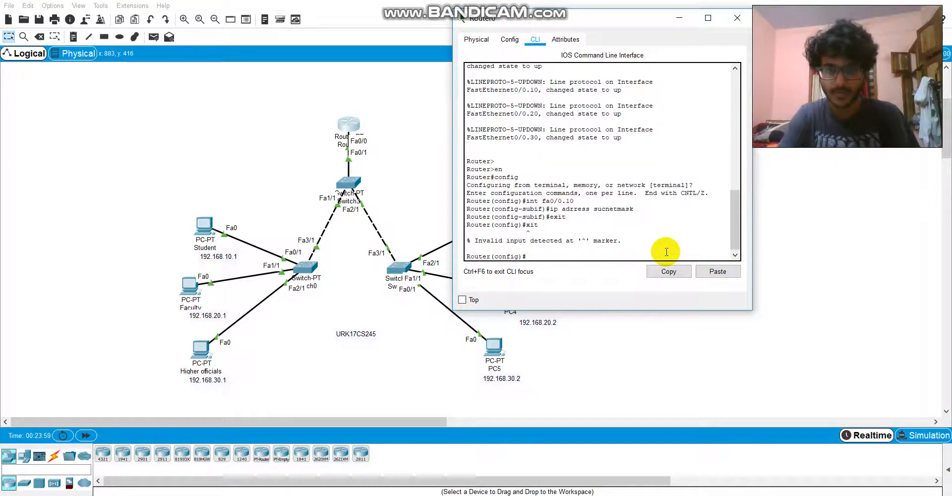
{"action": "type", "text": "exit"}
{"action": "key", "text": "Return"}
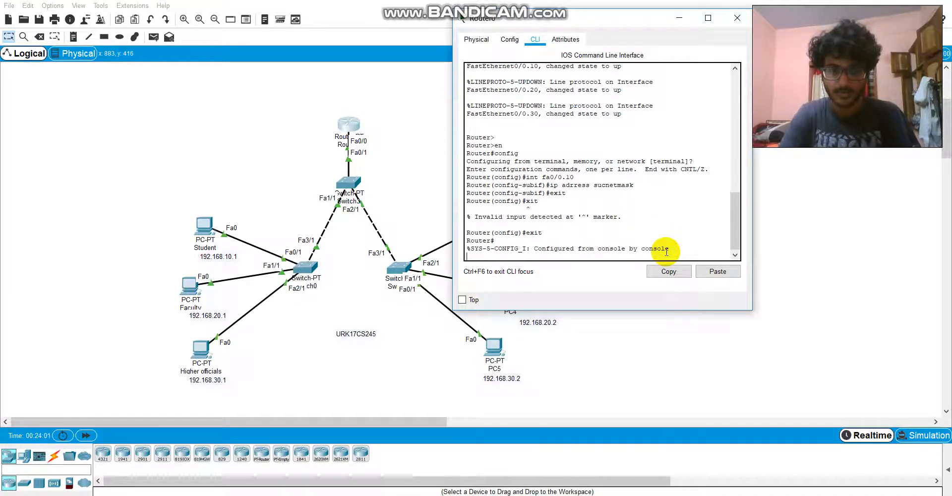
Step: Run en on Router0 and enter global configuration mode from the terminal
{"action": "key", "text": "Return"}
{"action": "type", "text": "en"}
{"action": "key", "text": "Return"}
{"action": "type", "text": "conf"}
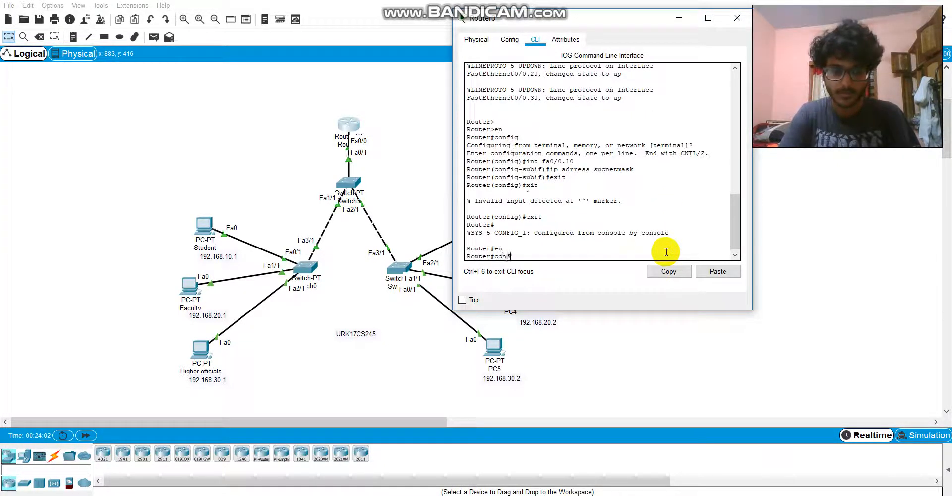
{"action": "type", "text": "ig"}
{"action": "key", "text": "Return"}
{"action": "key", "text": "Return"}
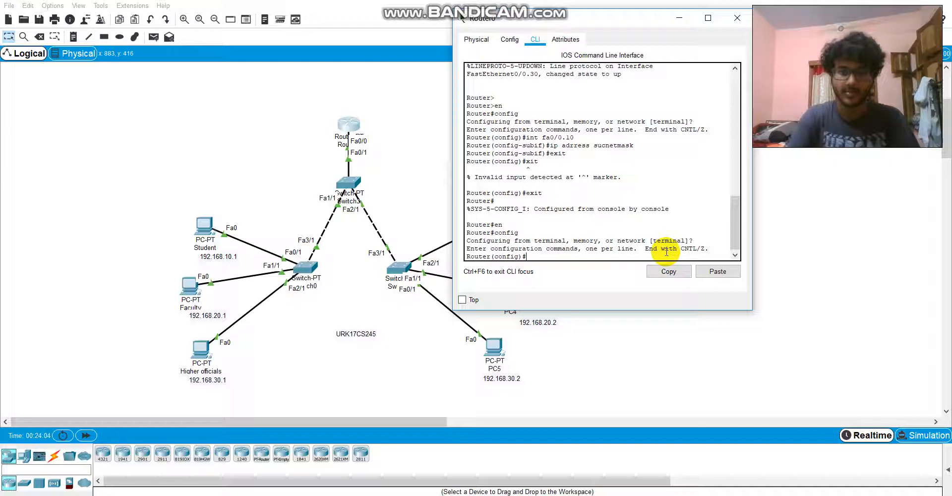
Step: Minimize Router0's window, view the router's port summary in the workspace and reopen its command line
{"action": "left_click", "coordinate": [679, 18]}
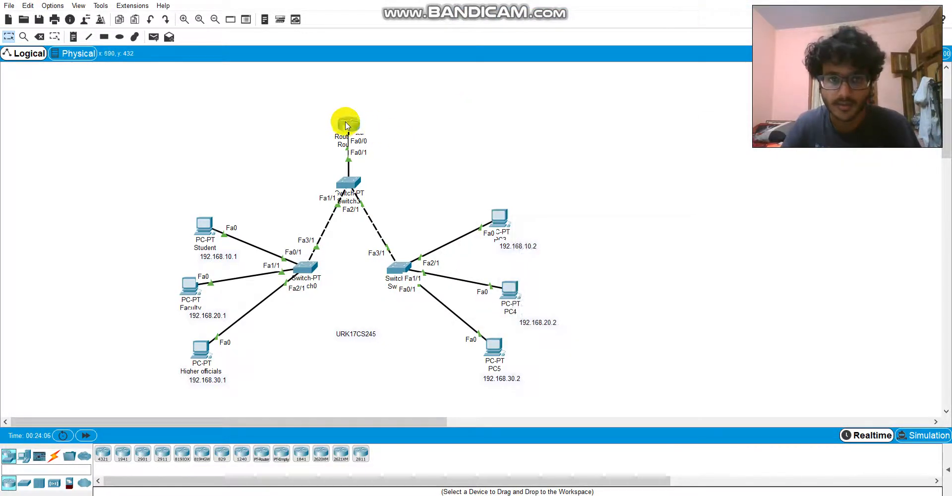
{"action": "mouse_move", "coordinate": [346, 124]}
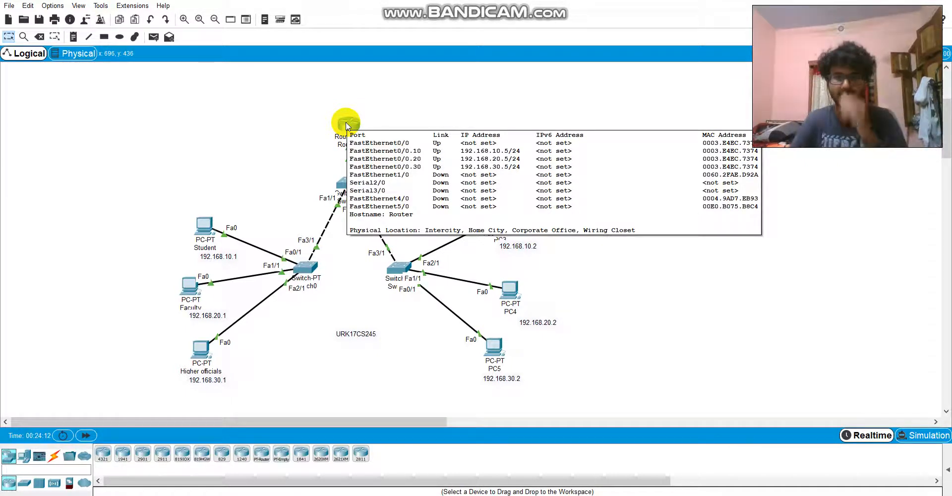
{"action": "left_click", "coordinate": [351, 124]}
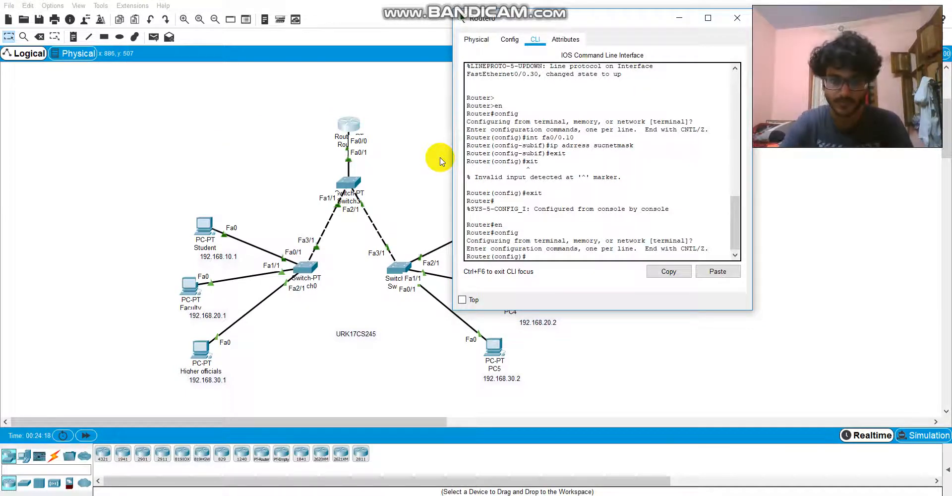
Step: Enter interface configuration mode for Router0's fa0/0 with int fa0/0
{"action": "left_click", "coordinate": [558, 254]}
{"action": "type", "text": "fa "}
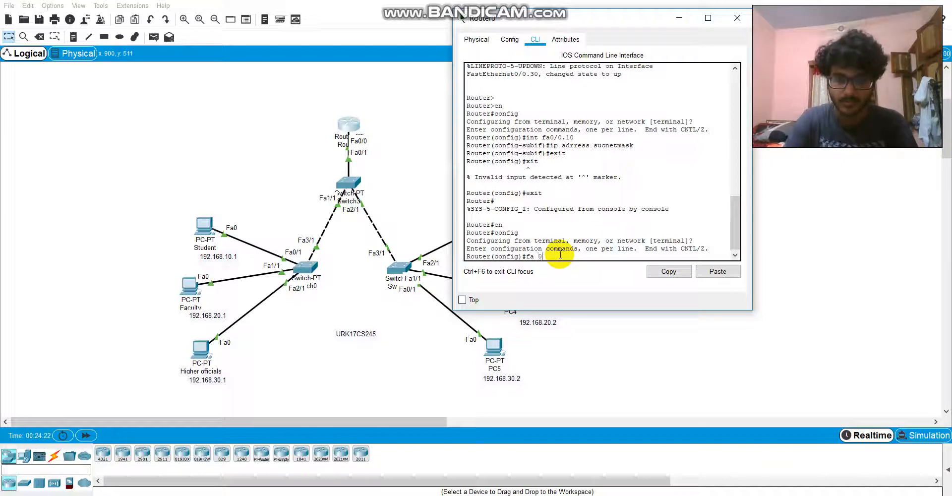
{"action": "type", "text": "0/0"}
{"action": "key", "text": "Return"}
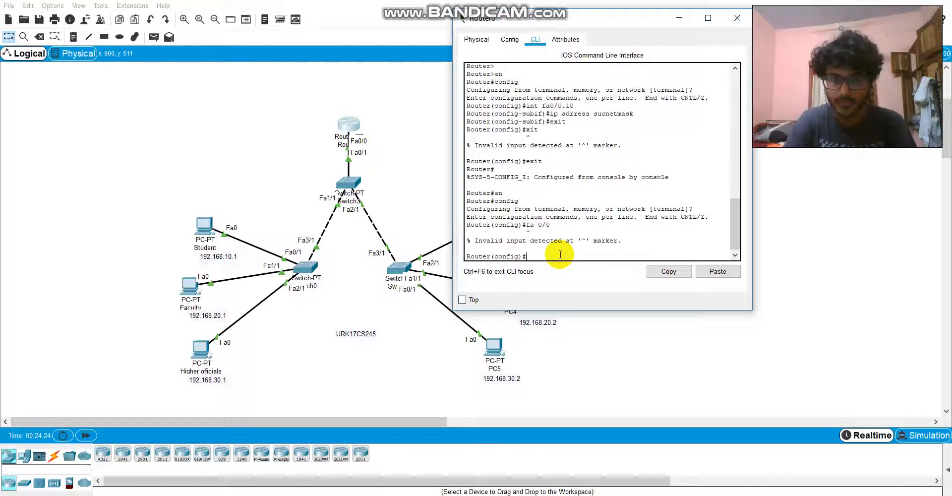
{"action": "type", "text": "int fa0/0"}
{"action": "key", "text": "Return"}
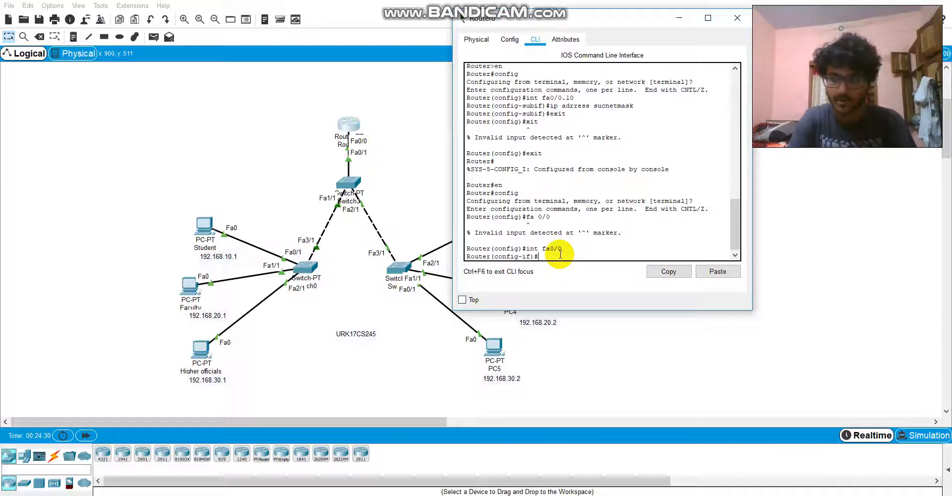
Step: Exit the fa0/0 interface and enter subinterface configuration with int fa0/0.10 on Router0
{"action": "type", "text": "exit"}
{"action": "key", "text": "Return"}
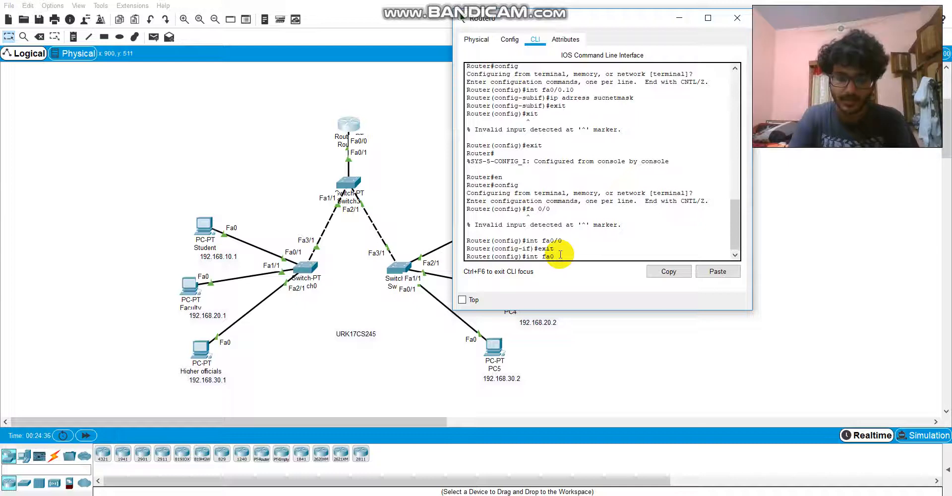
{"action": "type", "text": "/0.10"}
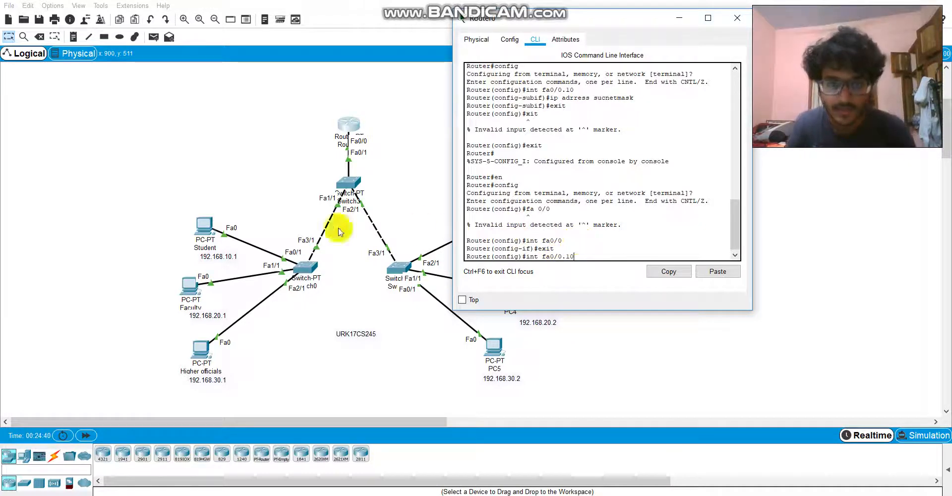
{"action": "key", "text": "Return"}
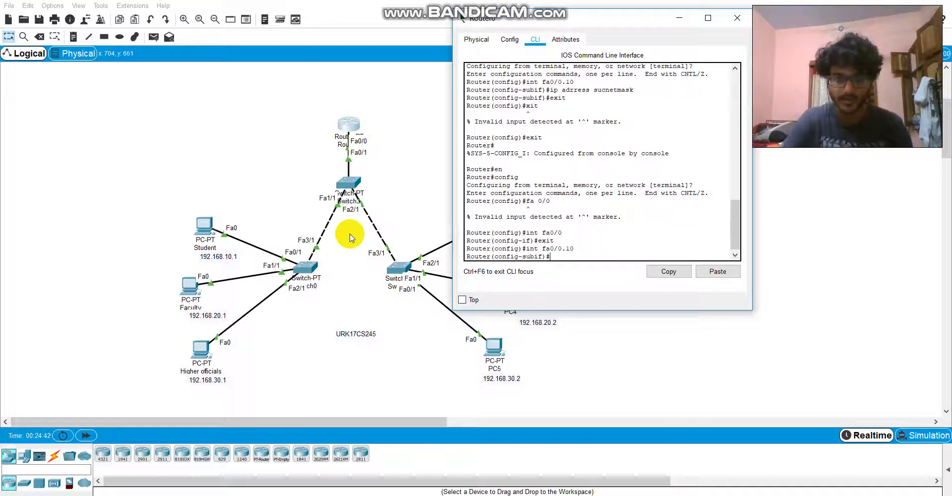
Step: Write the command "encapsulation dot1q10" for the fa0/0.10 subinterface and erase it without running it
{"action": "type", "text": "encapsulation dot1q10"}
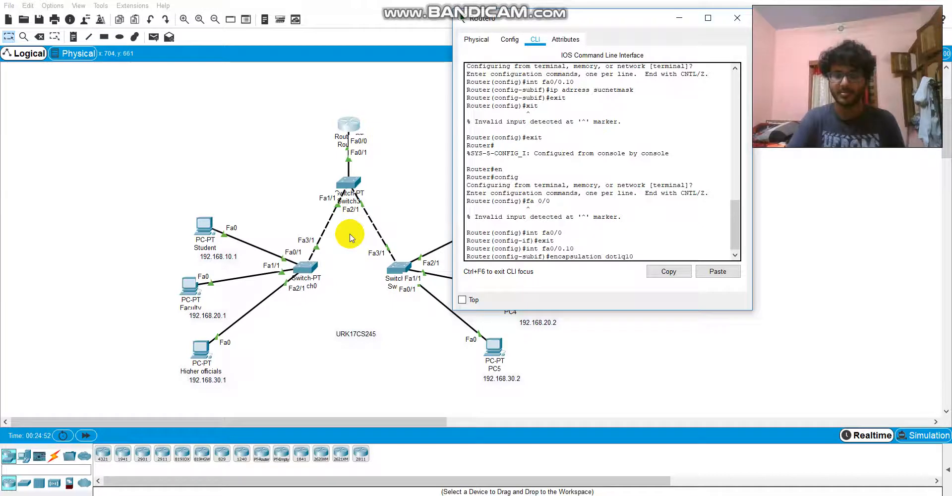
{"action": "key", "text": "BackSpace"}
{"action": "key", "text": "BackSpace"}
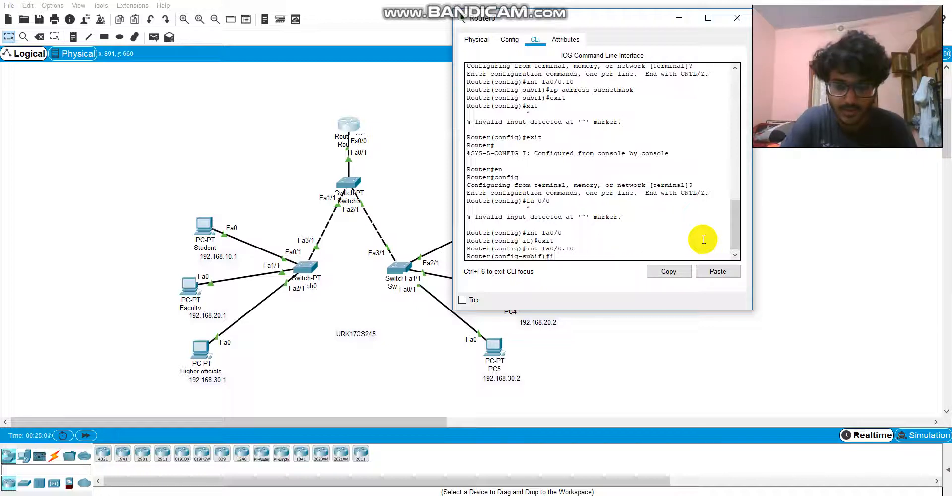
Step: Write the placeholder command "ip address subnet mask" for the fa0/0.10 subinterface and close Router0's window
{"action": "type", "text": "s subnet mask"}
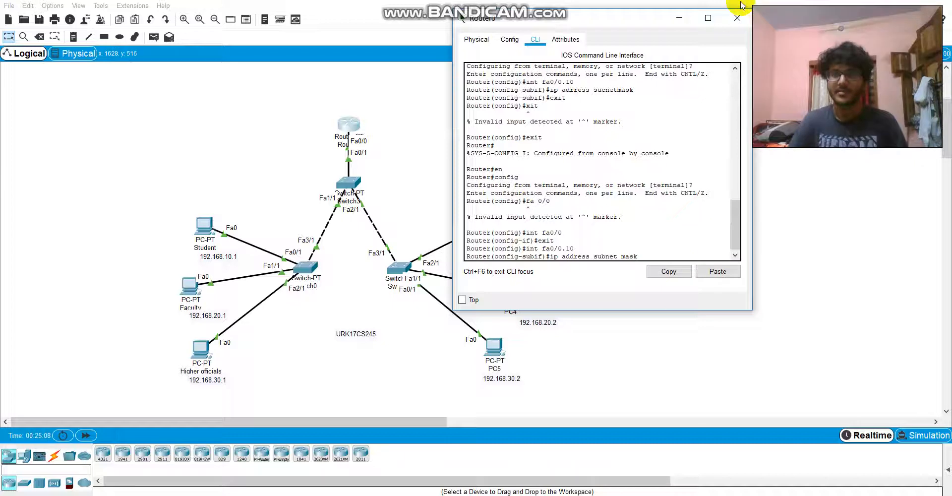
{"action": "left_click", "coordinate": [737, 18]}
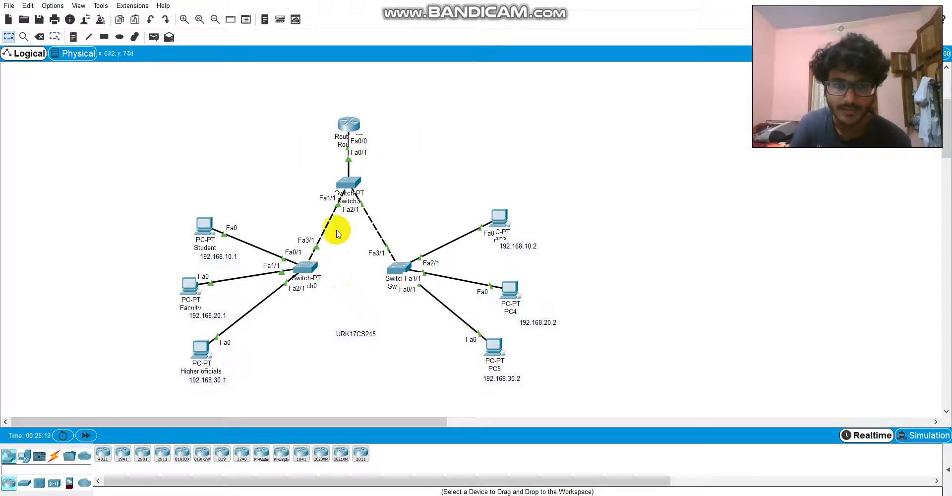
{"action": "left_click", "coordinate": [202, 224]}
{"action": "left_click", "coordinate": [671, 57]}
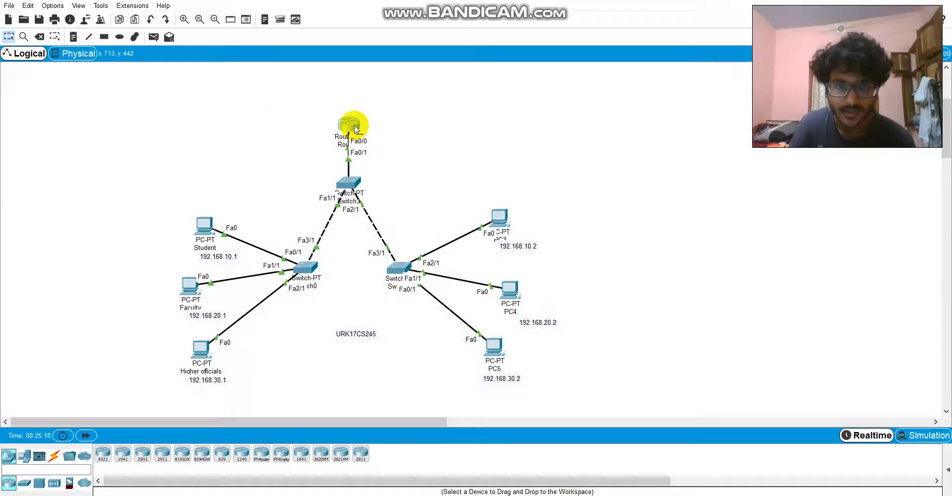
Step: Send a simple PDU from the Student PC to PC4 to test connectivity between their VLANs
{"action": "mouse_move", "coordinate": [354, 128]}
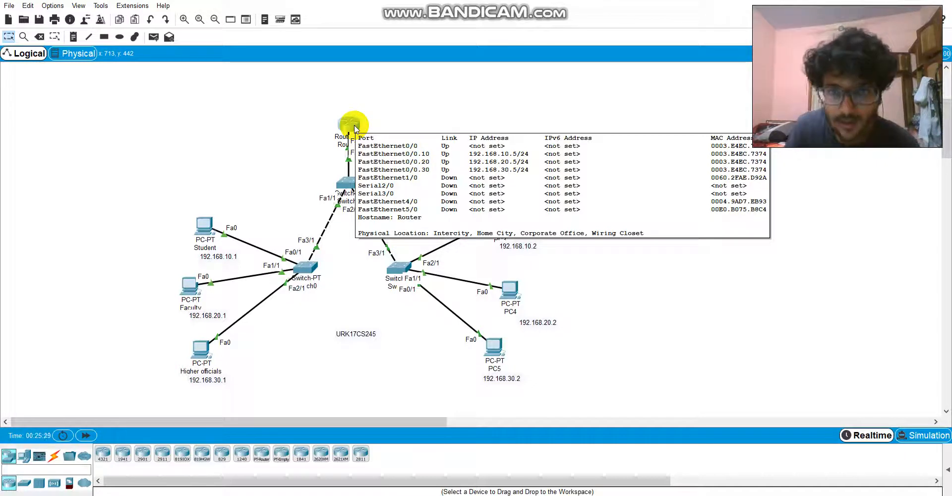
{"action": "left_click_drag", "start_coordinate": [171, 201], "coordinate": [420, 356]}
{"action": "left_click", "coordinate": [516, 383]}
{"action": "key", "text": "p"}
{"action": "left_click", "coordinate": [204, 225]}
{"action": "left_click", "coordinate": [510, 296]}
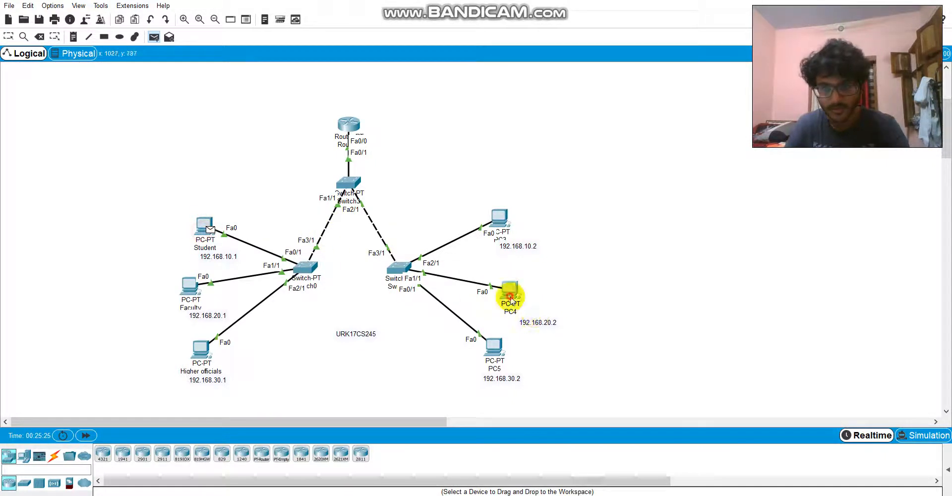
Step: Show the PDU list and fire the Student-to-PC4 PDU again
{"action": "left_click", "coordinate": [946, 468]}
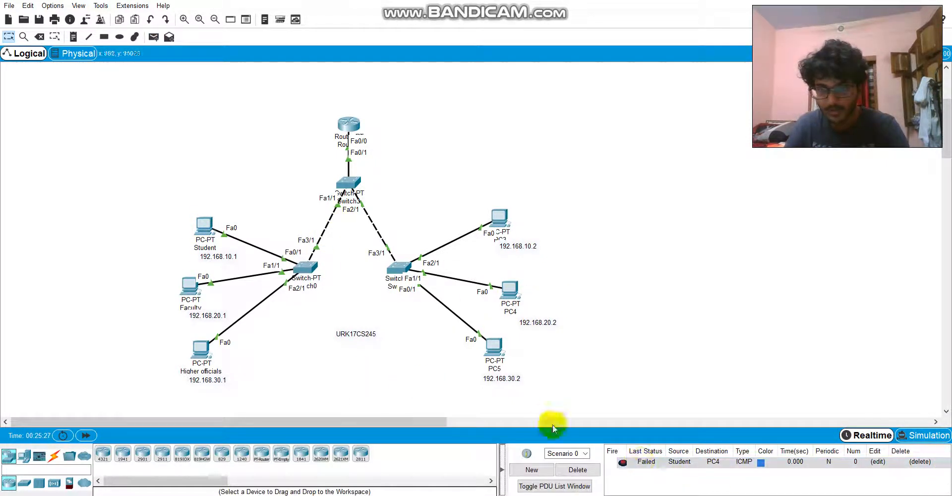
{"action": "left_click", "coordinate": [654, 460]}
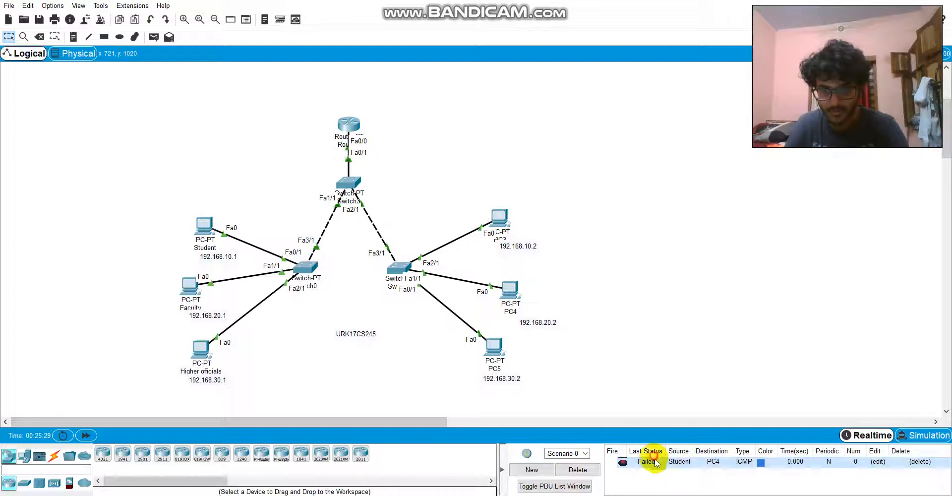
{"action": "left_click", "coordinate": [622, 462]}
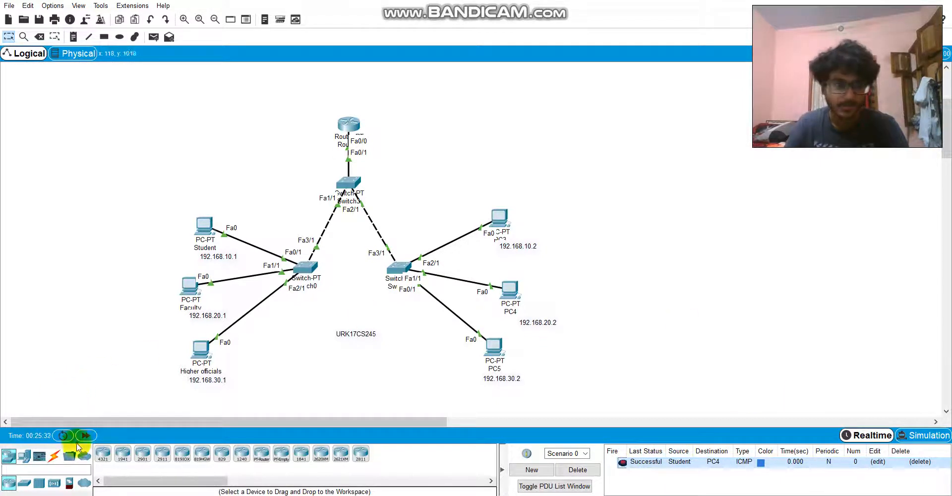
Step: Fast-forward the simulation time, send a simple PDU from the Student PC to PC5 and select its entry in the PDU list
{"action": "left_click", "coordinate": [85, 435]}
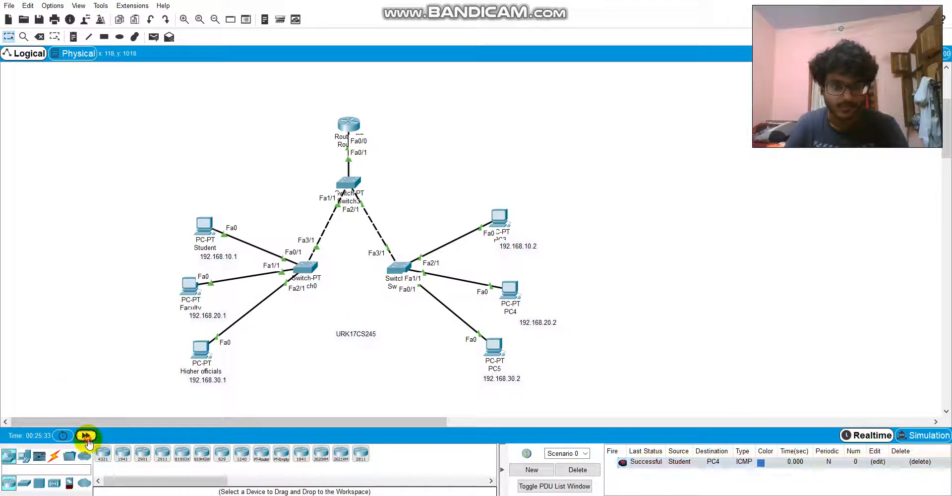
{"action": "key", "text": "p"}
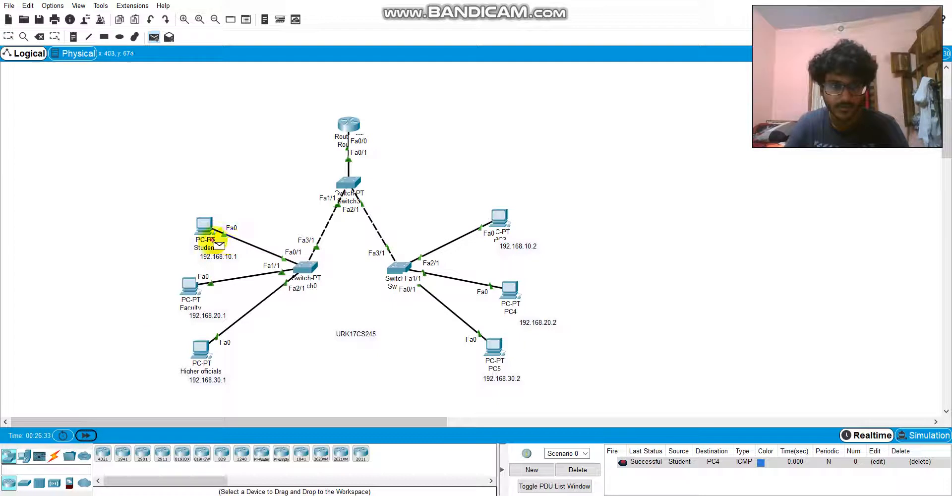
{"action": "left_click", "coordinate": [497, 355]}
{"action": "left_click", "coordinate": [642, 473]}
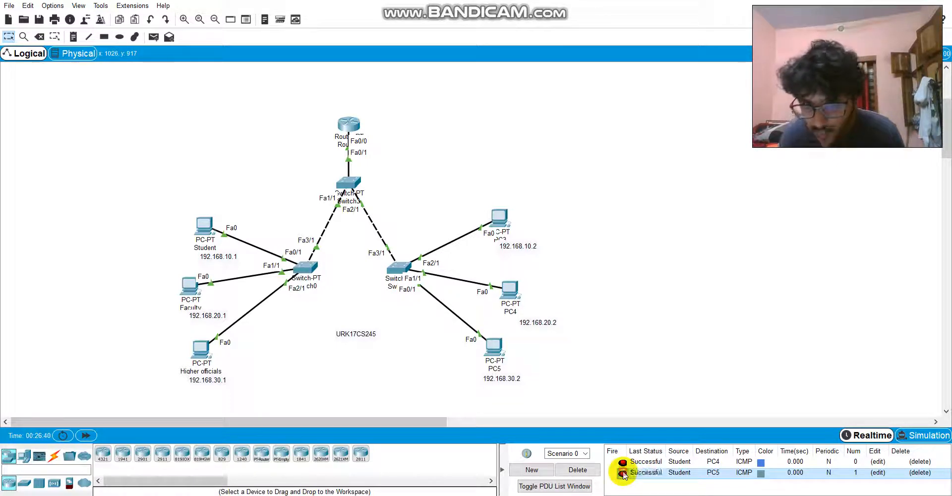
Step: Examine Router0's port summary for the link status and IP addresses of its subinterfaces
{"action": "left_click_drag", "start_coordinate": [178, 186], "coordinate": [673, 383]}
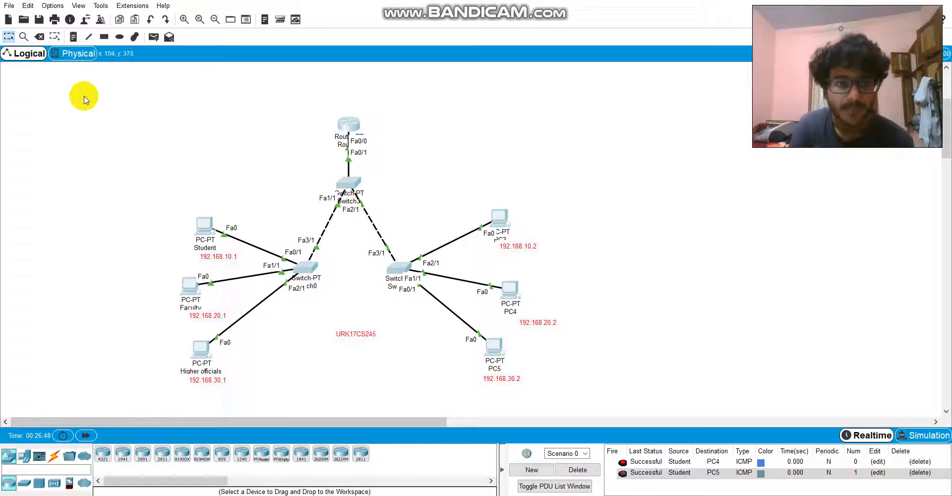
{"action": "left_click_drag", "start_coordinate": [142, 111], "coordinate": [541, 396]}
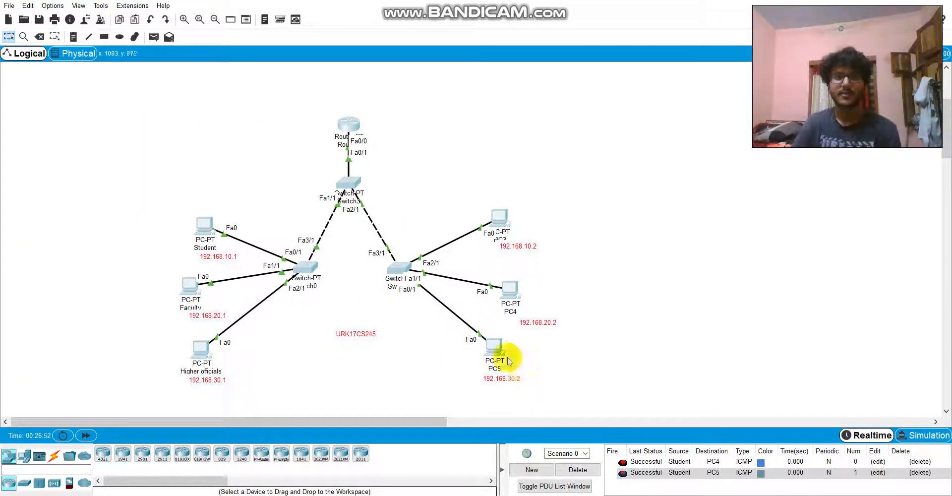
{"action": "left_click", "coordinate": [351, 128]}
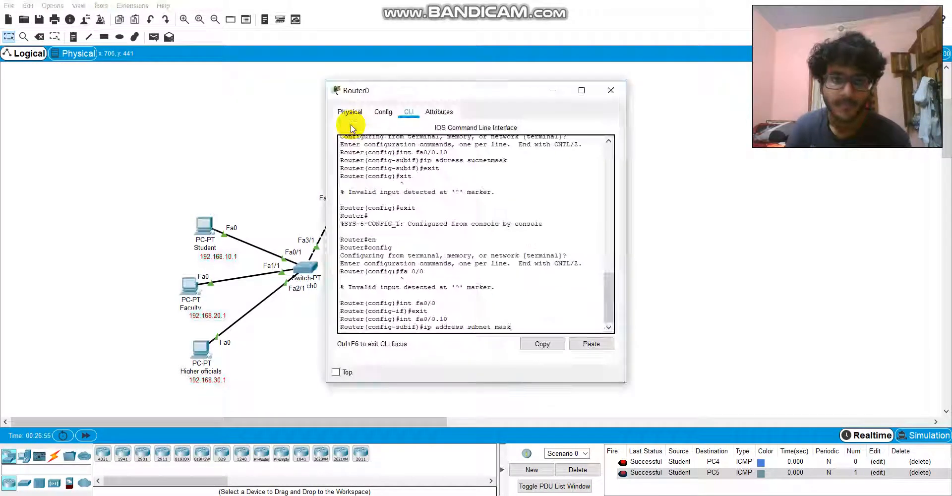
{"action": "left_click", "coordinate": [610, 90]}
{"action": "mouse_move", "coordinate": [353, 124]}
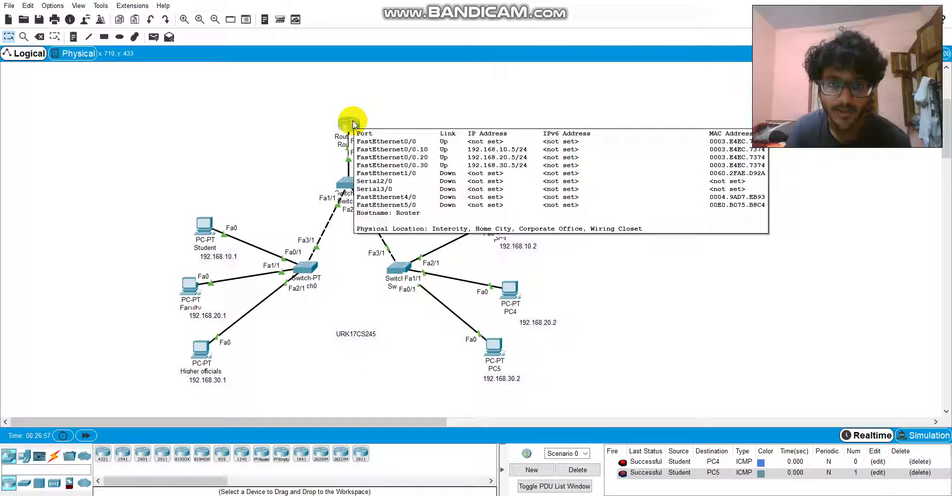
{"action": "left_click_drag", "start_coordinate": [316, 107], "coordinate": [418, 352]}
{"action": "left_click_drag", "start_coordinate": [125, 161], "coordinate": [565, 412]}
{"action": "mouse_move", "coordinate": [162, 181]}
{"action": "left_mouse_down"}
{"action": "mouse_move", "coordinate": [248, 340]}
{"action": "mouse_move", "coordinate": [576, 398]}
{"action": "left_mouse_up"}
{"action": "mouse_move", "coordinate": [258, 78]}
{"action": "left_mouse_down"}
{"action": "mouse_move", "coordinate": [476, 327]}
{"action": "mouse_move", "coordinate": [535, 380]}
{"action": "left_mouse_up"}
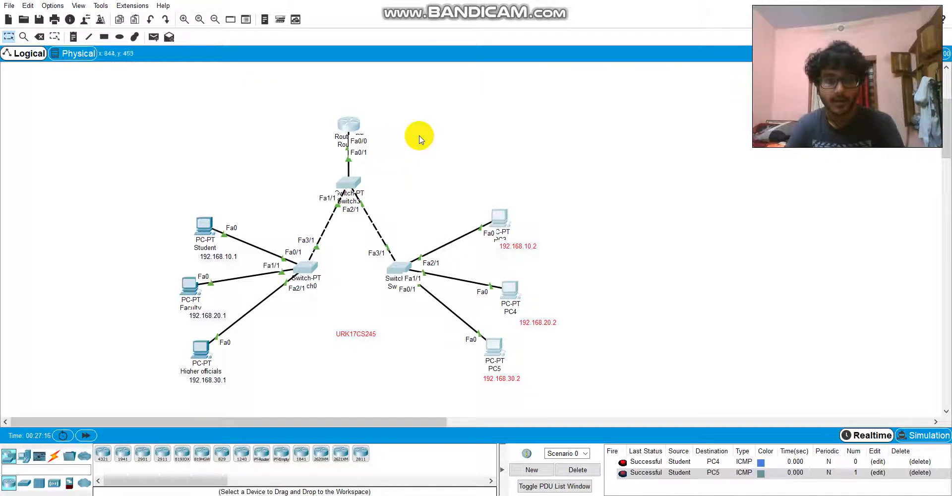
{"action": "left_click", "coordinate": [349, 182]}
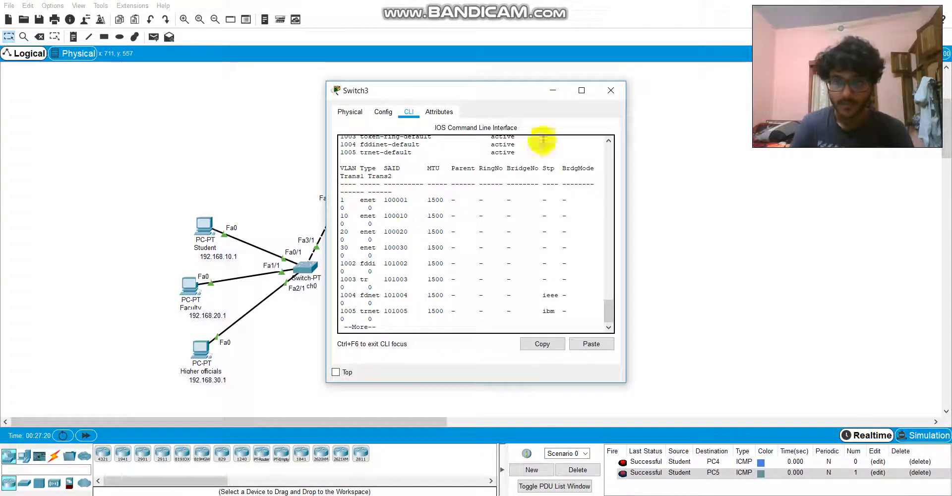
{"action": "left_click", "coordinate": [613, 96]}
Step: Discard the unfinished ip address command in Router0's CLI, exit configuration mode and run en at the privileged prompt
{"action": "left_click", "coordinate": [353, 128]}
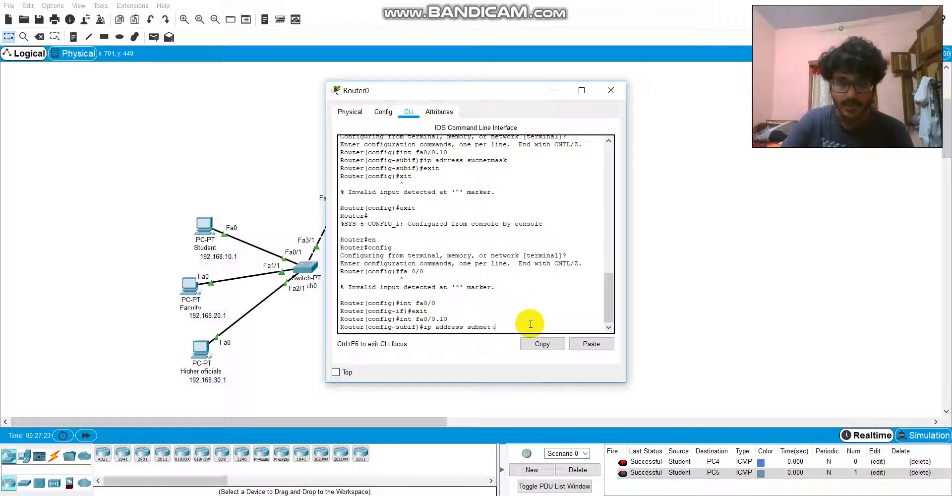
{"action": "type", "text": "exit"}
{"action": "key", "text": "Return"}
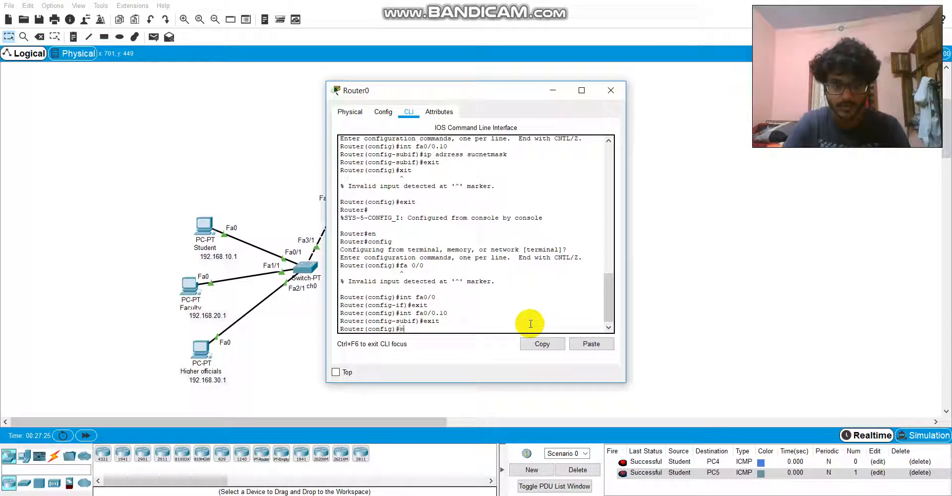
{"action": "type", "text": "exit"}
{"action": "key", "text": "Return"}
{"action": "type", "text": "er#e"}
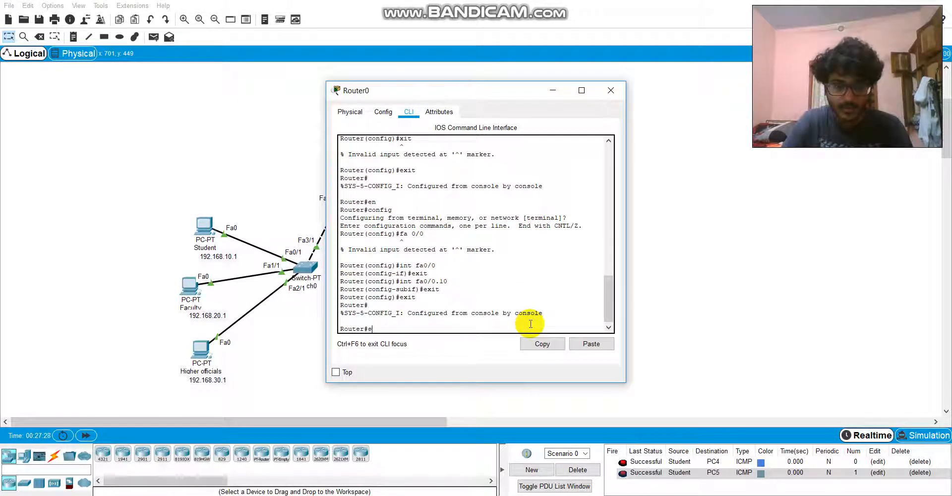
{"action": "type", "text": "n"}
{"action": "key", "text": "Return"}
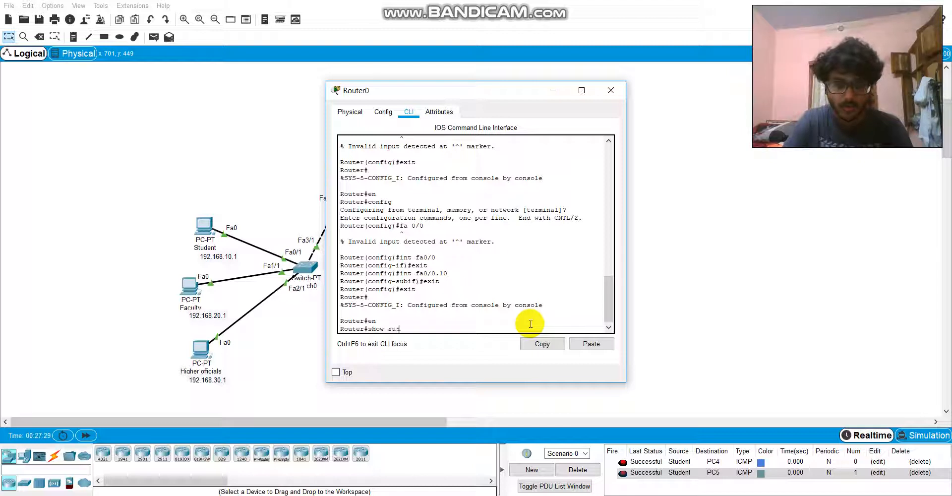
Step: Display Router0's running configuration with show runn, review the encapsulation and IP address lines of the fa0/0 subinterfaces, and close the window
{"action": "type", "text": "show runn"}
{"action": "key", "text": "Return"}
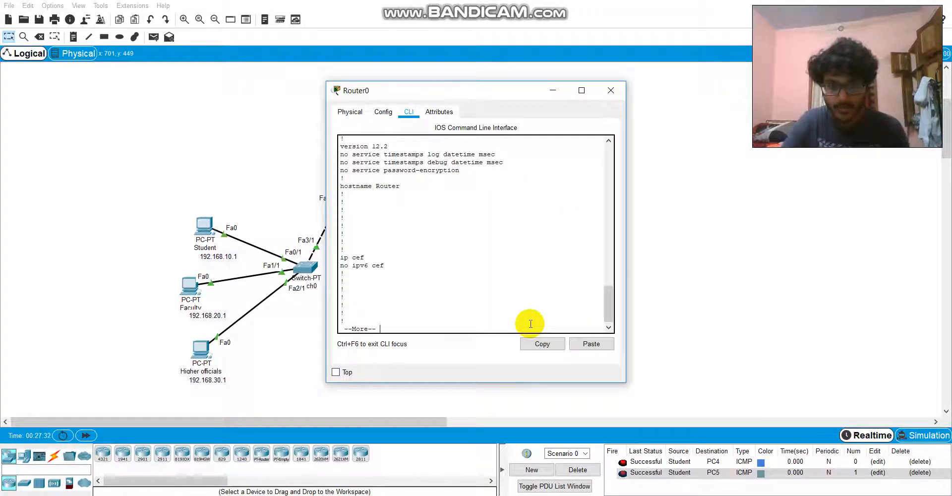
{"action": "key", "text": "space"}
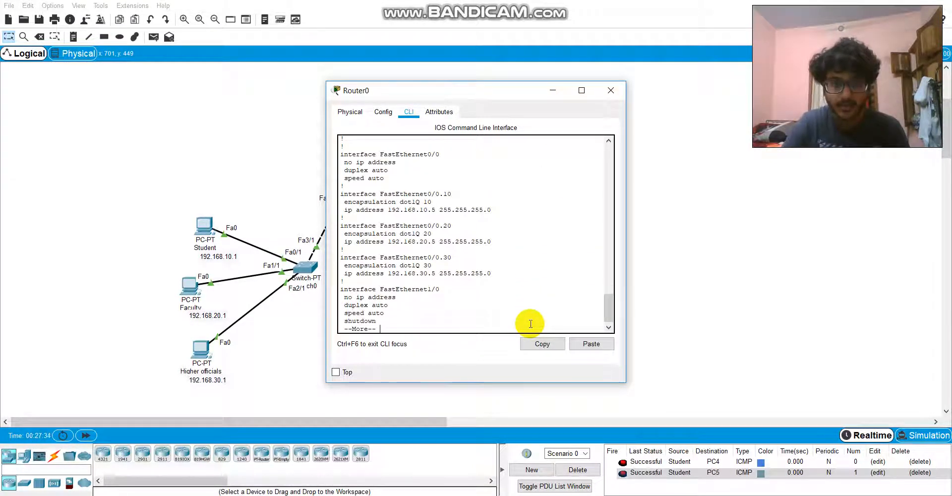
{"action": "left_click_drag", "start_coordinate": [344, 202], "coordinate": [492, 294]}
{"action": "left_click", "coordinate": [493, 294]}
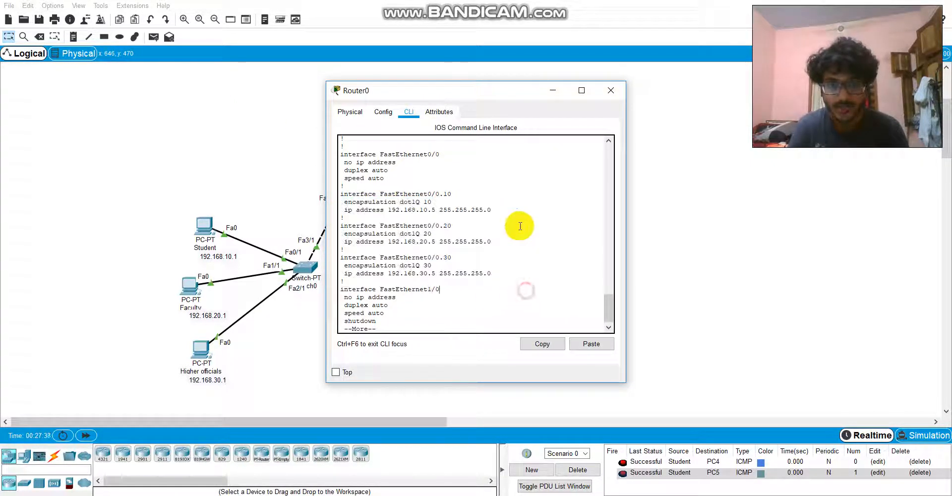
{"action": "left_click", "coordinate": [610, 90]}
Step: Open Switch3's CLI and page through the rest of the pending VLAN output back to the prompt
{"action": "left_click", "coordinate": [347, 183]}
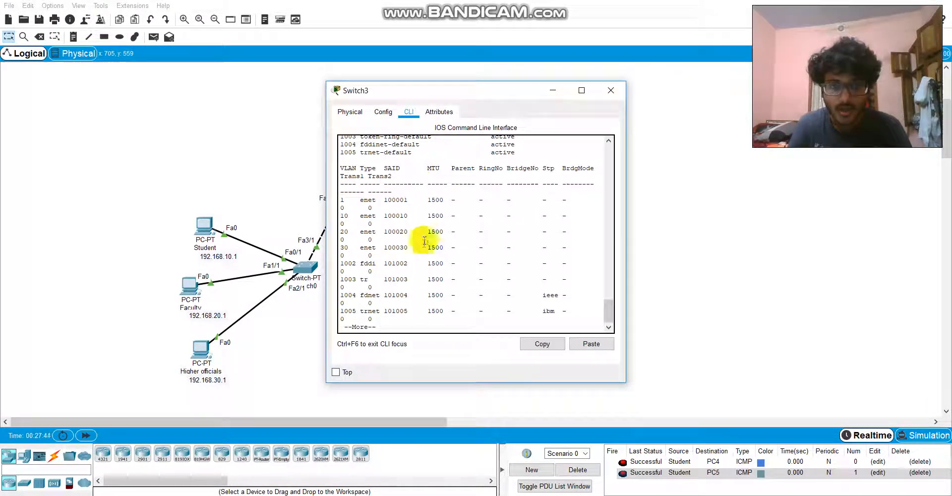
{"action": "key", "text": "Return"}
{"action": "key", "text": "Return"}
{"action": "key", "text": "Return"}
{"action": "key", "text": "Return"}
{"action": "key", "text": "Return"}
{"action": "key", "text": "Return"}
{"action": "key", "text": "Return"}
{"action": "key", "text": "Return"}
{"action": "key", "text": "Return"}
{"action": "key", "text": "Return"}
{"action": "key", "text": "Return"}
{"action": "key", "text": "Return"}
{"action": "key", "text": "Return"}
{"action": "key", "text": "Return"}
{"action": "key", "text": "Return"}
{"action": "key", "text": "Return"}
{"action": "key", "text": "Return"}
{"action": "key", "text": "Return"}
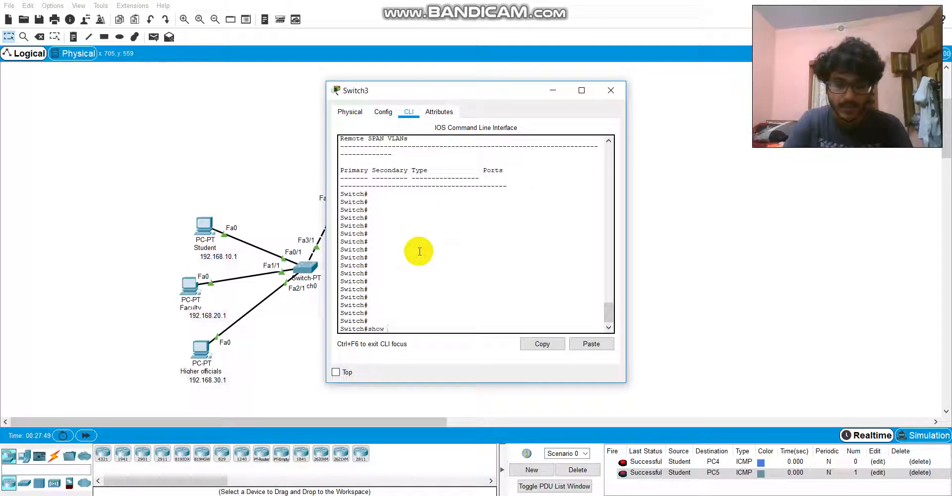
Step: Run show vlan on Switch3 and examine the student, faculty and admin VLAN entries
{"action": "type", "text": "show vlan"}
{"action": "key", "text": "Return"}
{"action": "scroll", "coordinate": [371, 186], "scroll_direction": "up", "scroll_amount": 5}
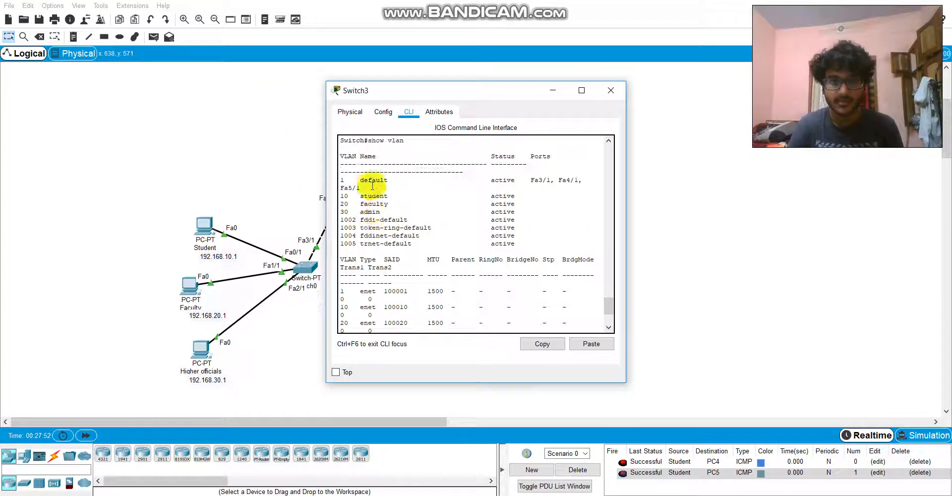
{"action": "left_click_drag", "start_coordinate": [349, 197], "coordinate": [403, 214]}
{"action": "left_click", "coordinate": [426, 234]}
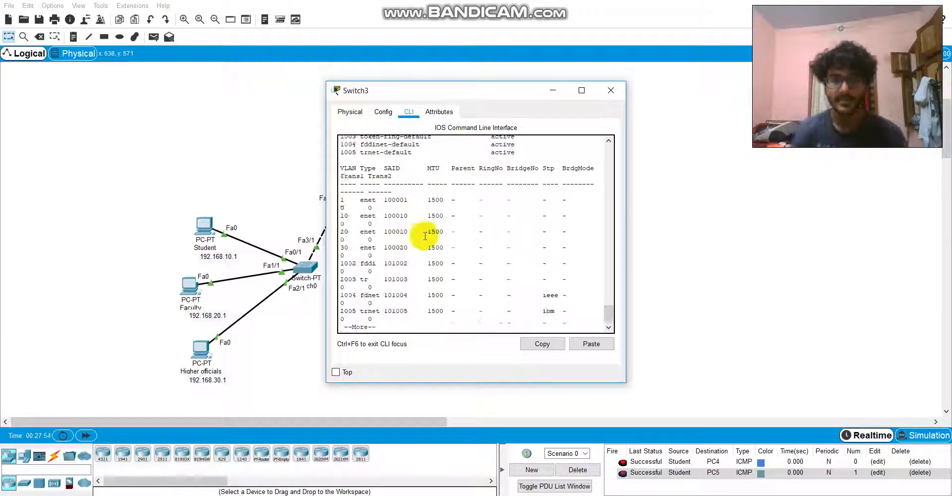